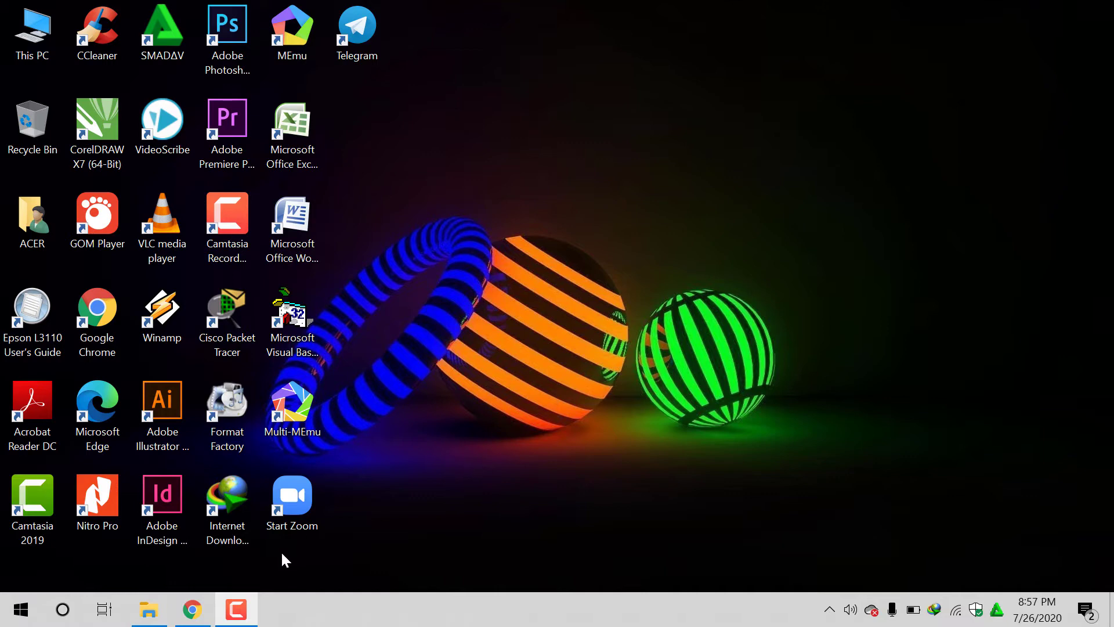
Switch to Google Classroom in Chrome and open the Tugas Kelas page of the class Desain Grafis X MM A
{"action": "left_click", "coordinate": [193, 609]}
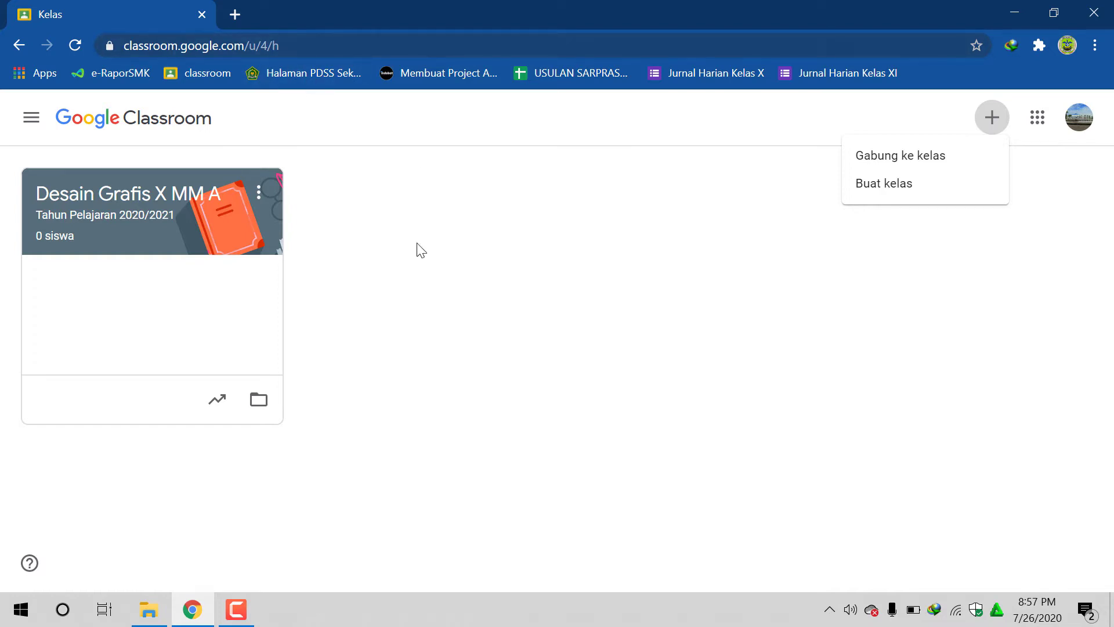
{"action": "left_click", "coordinate": [455, 338]}
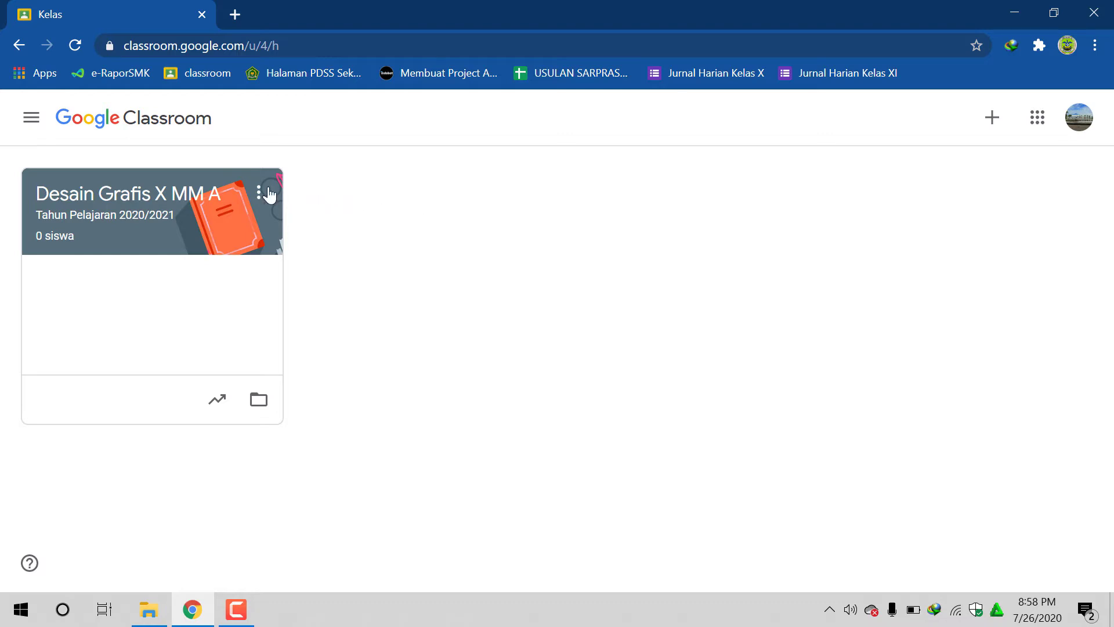
{"action": "left_click", "coordinate": [135, 198]}
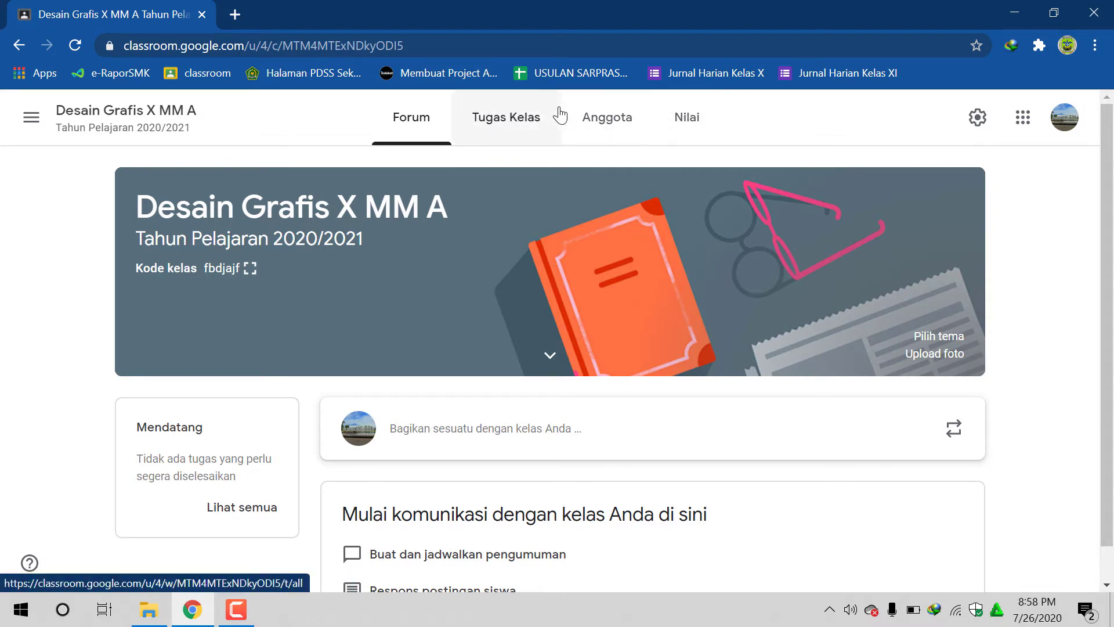
{"action": "left_click", "coordinate": [501, 127]}
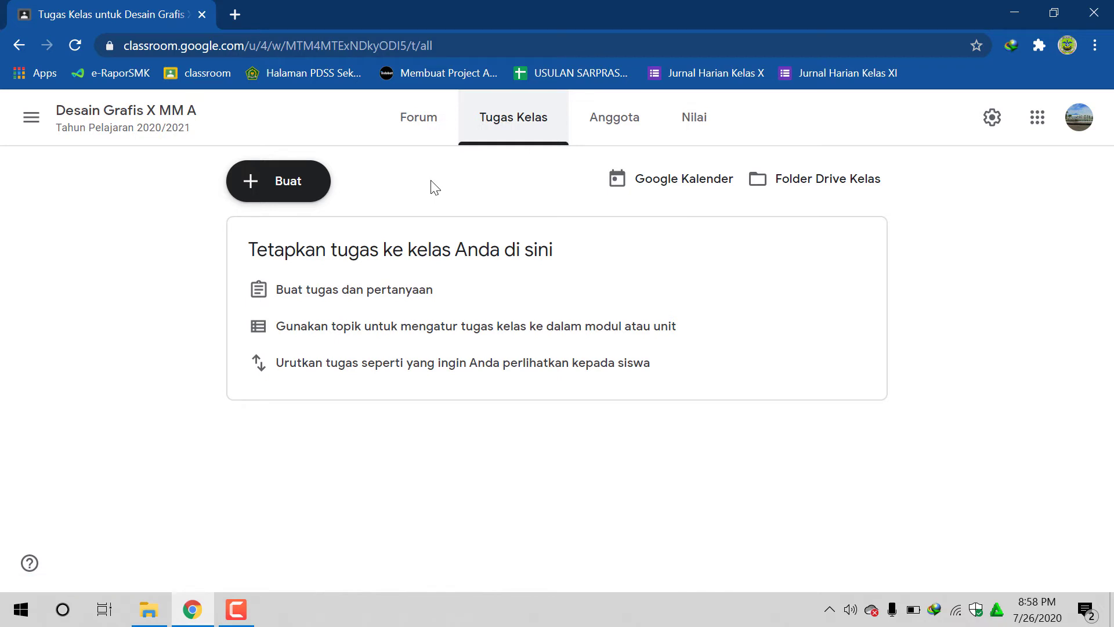
Create a new Tugas kuis assignment for the class and dismiss the notice about posting now or scheduling
{"action": "left_click", "coordinate": [277, 189]}
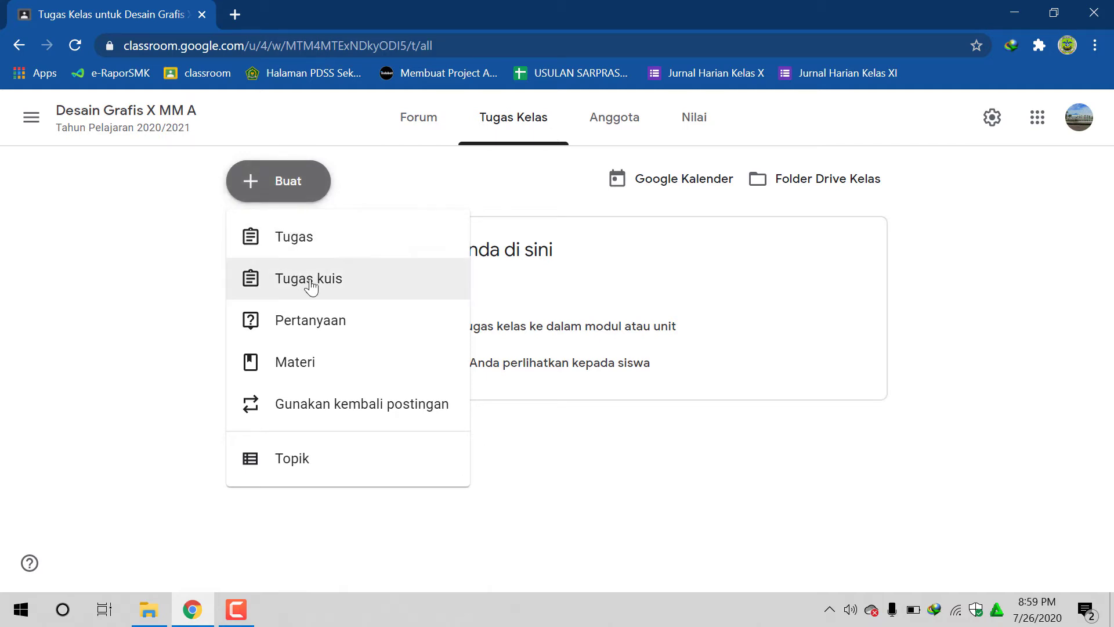
{"action": "left_click", "coordinate": [349, 289]}
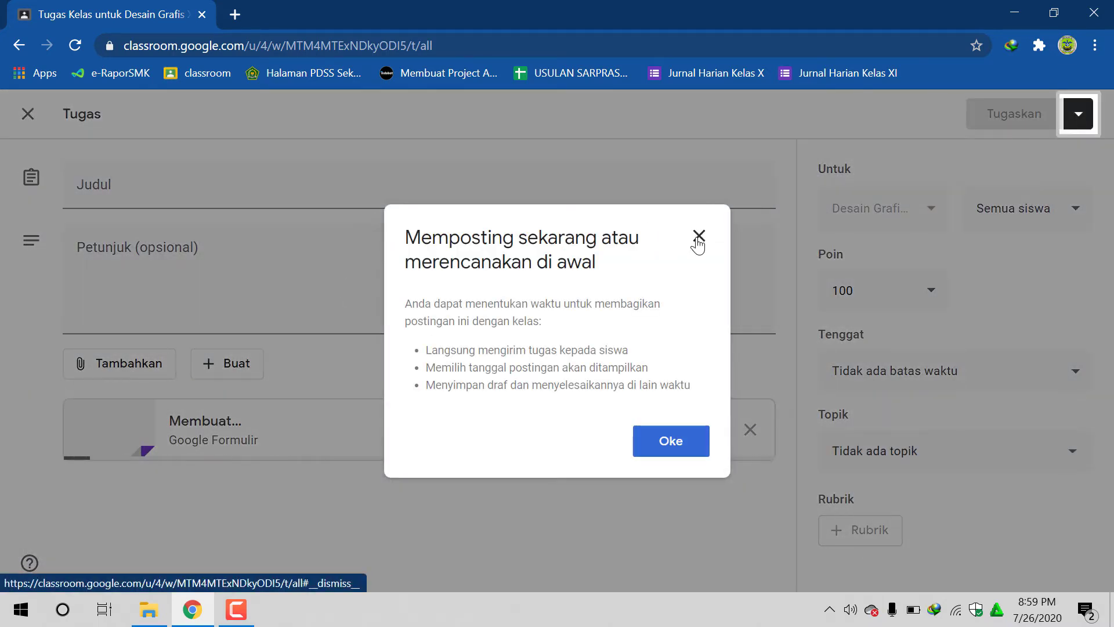
{"action": "left_click", "coordinate": [698, 244]}
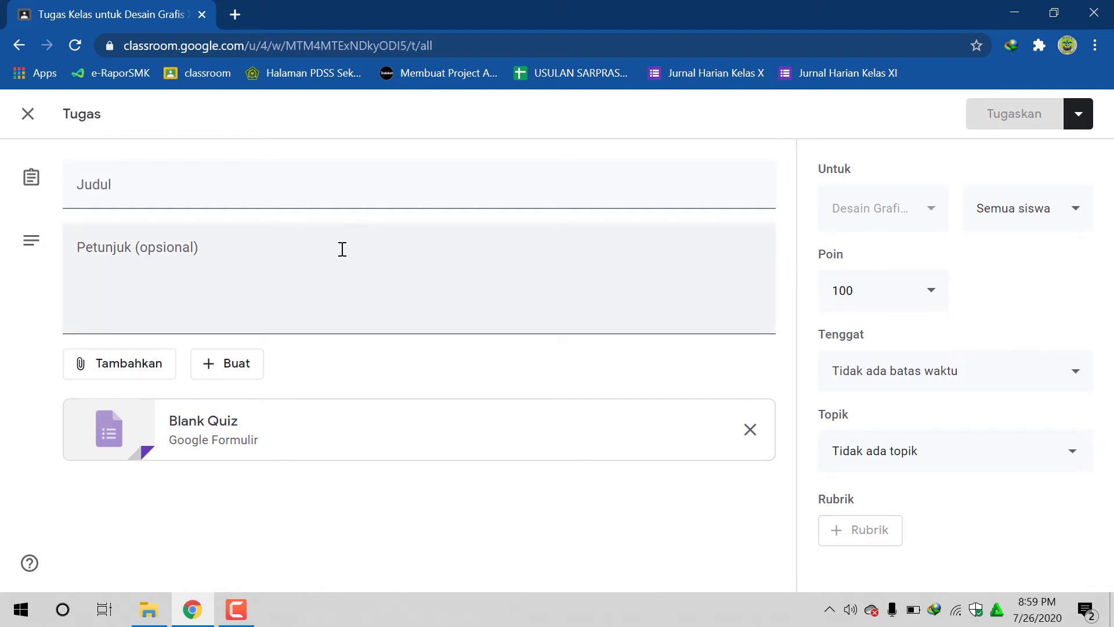
Enter "Absensi 27 Juli 2020" as the assignment's title
{"action": "left_click", "coordinate": [137, 184]}
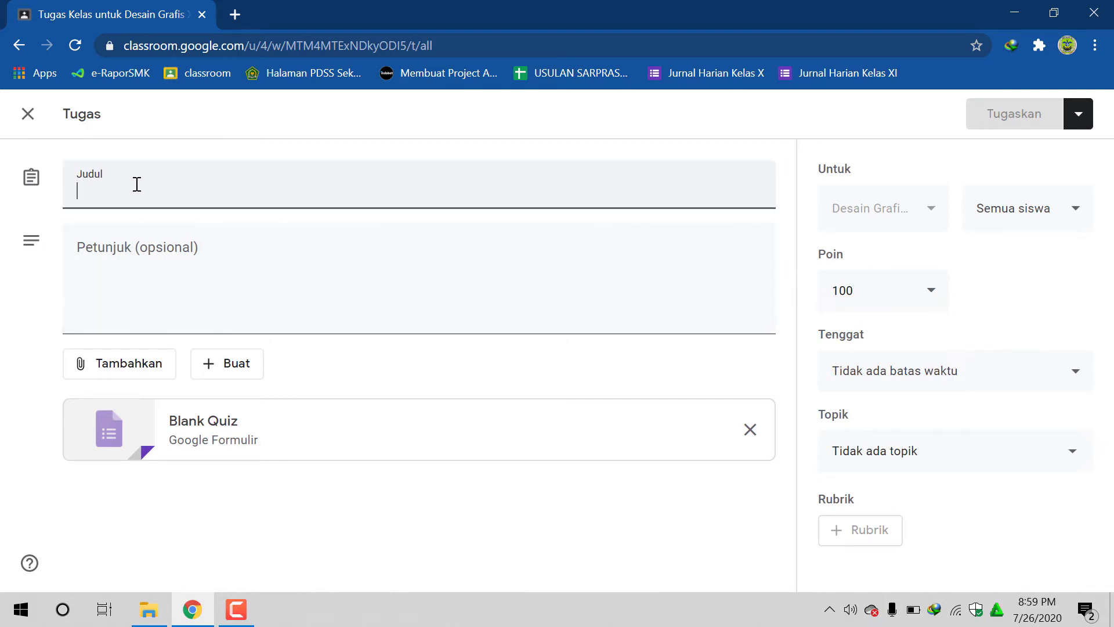
{"action": "type", "text": "Ab"}
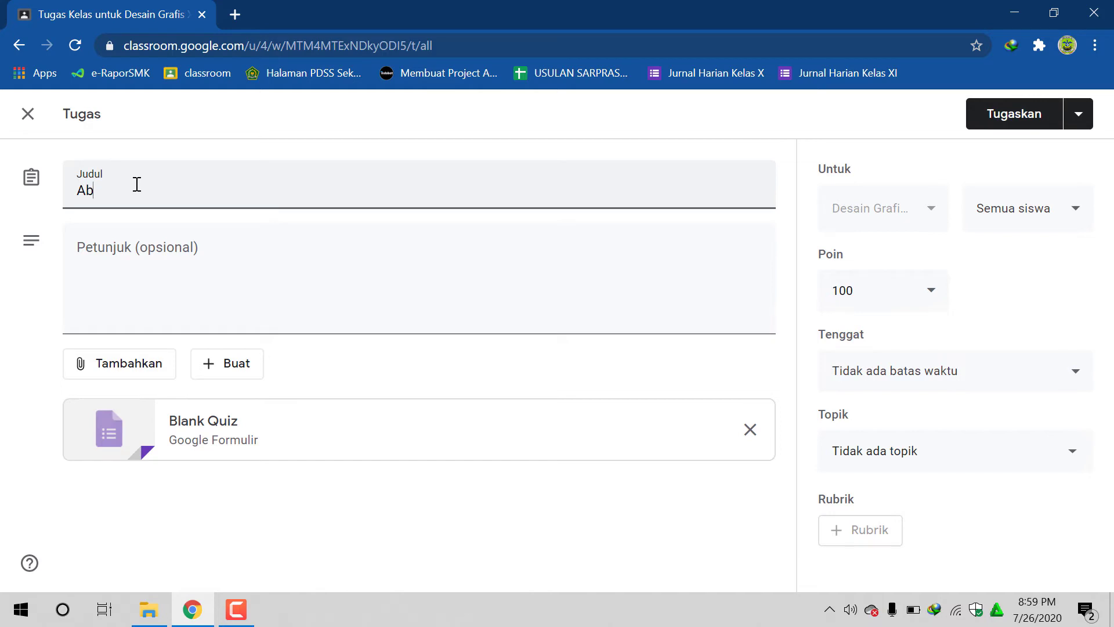
{"action": "type", "text": "sensi 27 Juli 2020"}
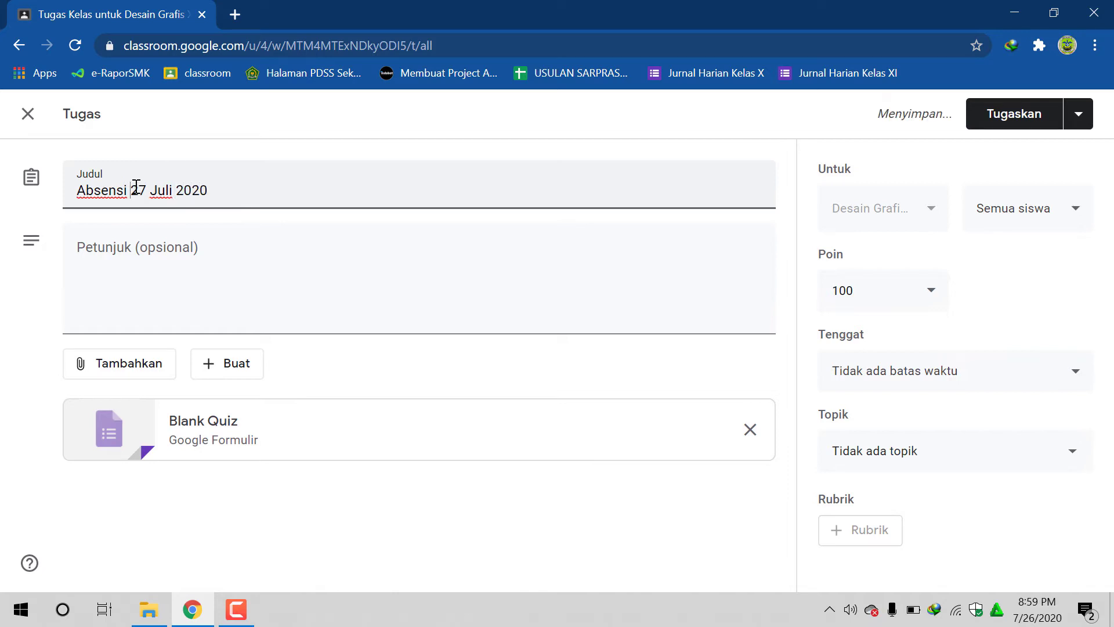
{"action": "left_click_drag", "start_coordinate": [131, 190], "coordinate": [212, 191]}
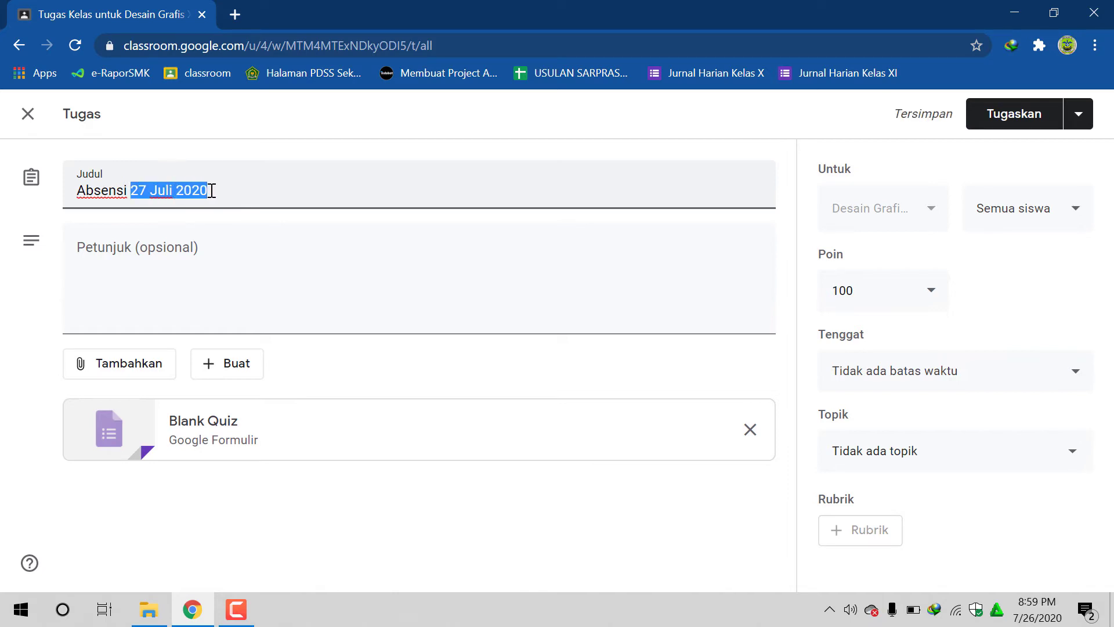
{"action": "left_click", "coordinate": [230, 191]}
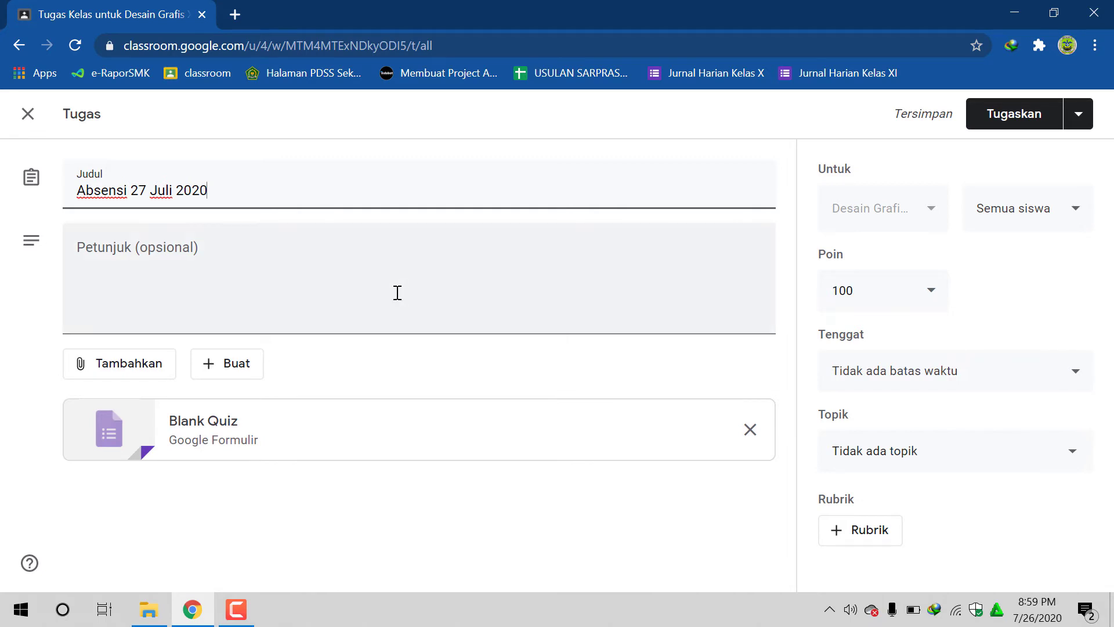
Enter the assignment instructions "Silahkan Isikan Absensi pada Form Dibawah Ini"
{"action": "left_click", "coordinate": [171, 252]}
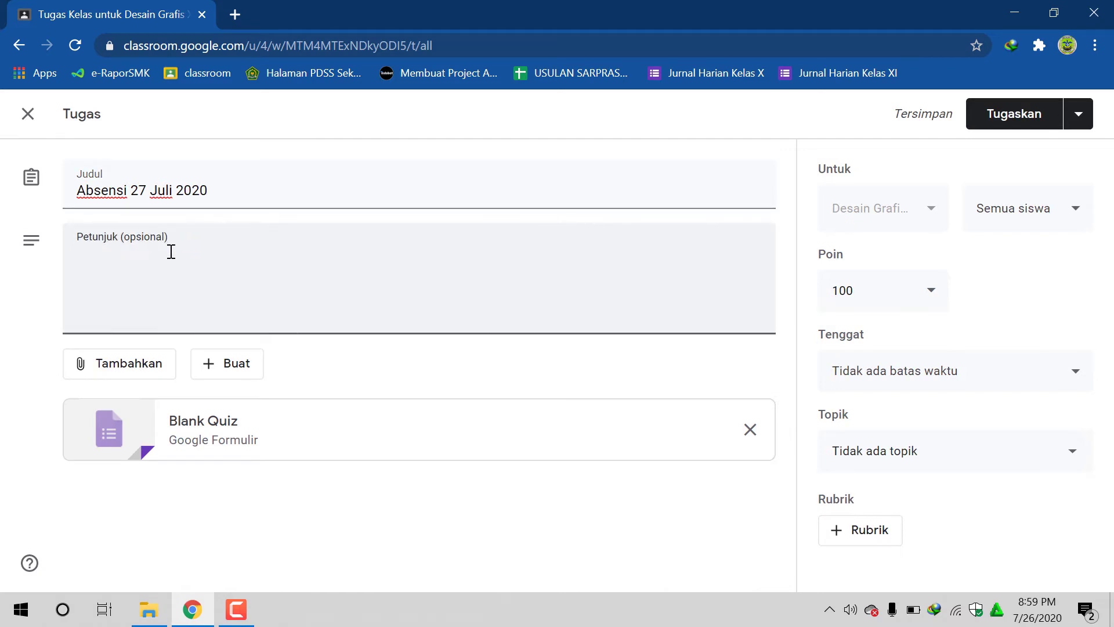
{"action": "type", "text": "Silahkan "}
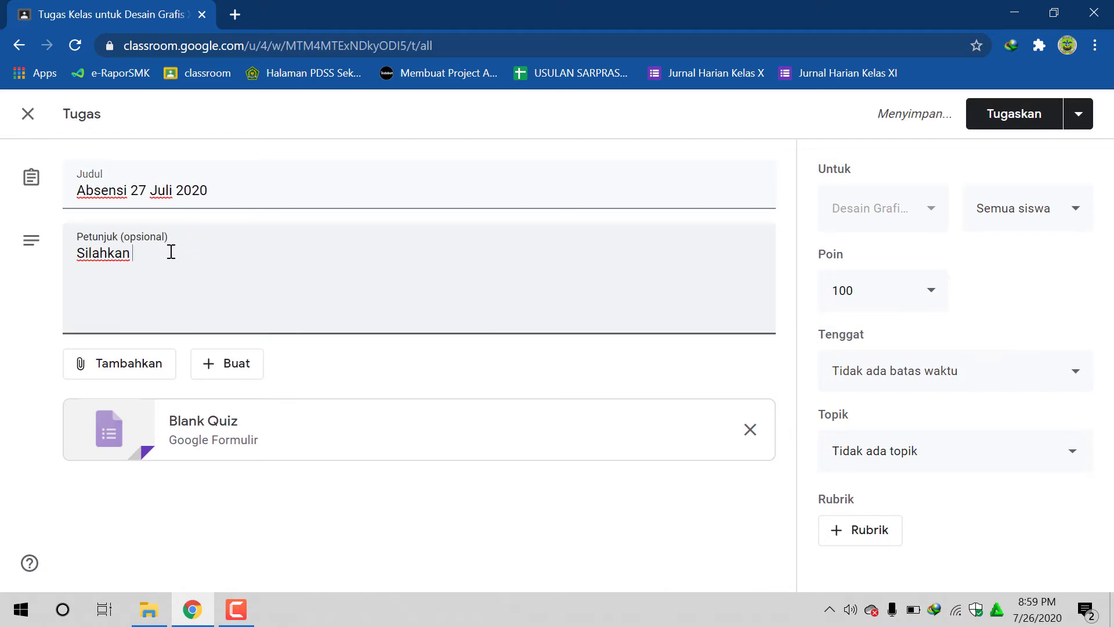
{"action": "type", "text": "Isikan Absensi"}
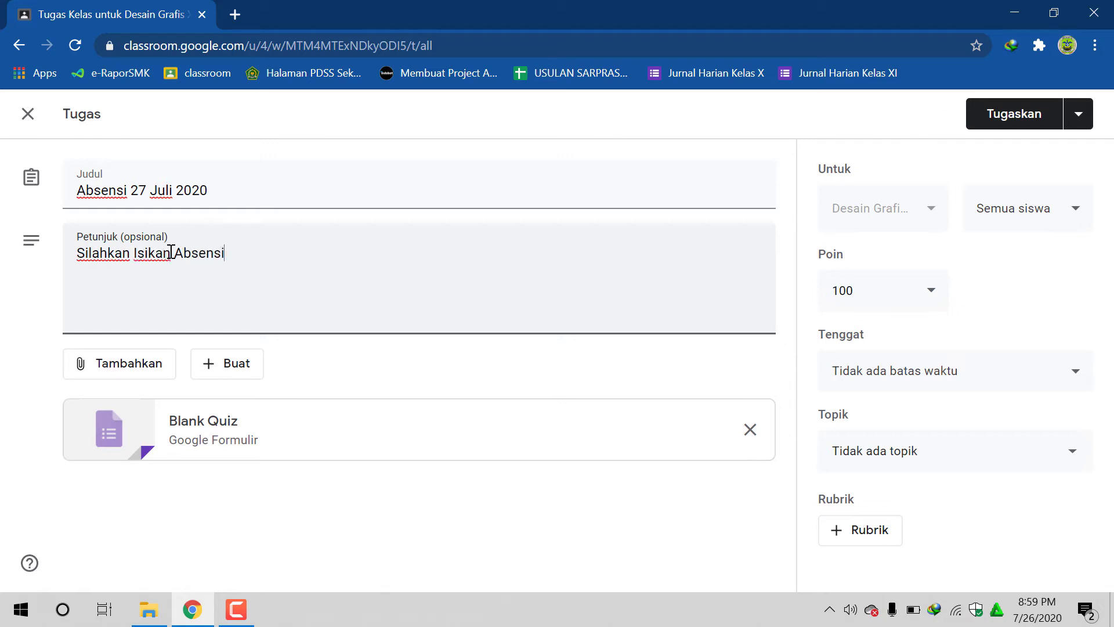
{"action": "type", "text": " pada Form Dibawah "}
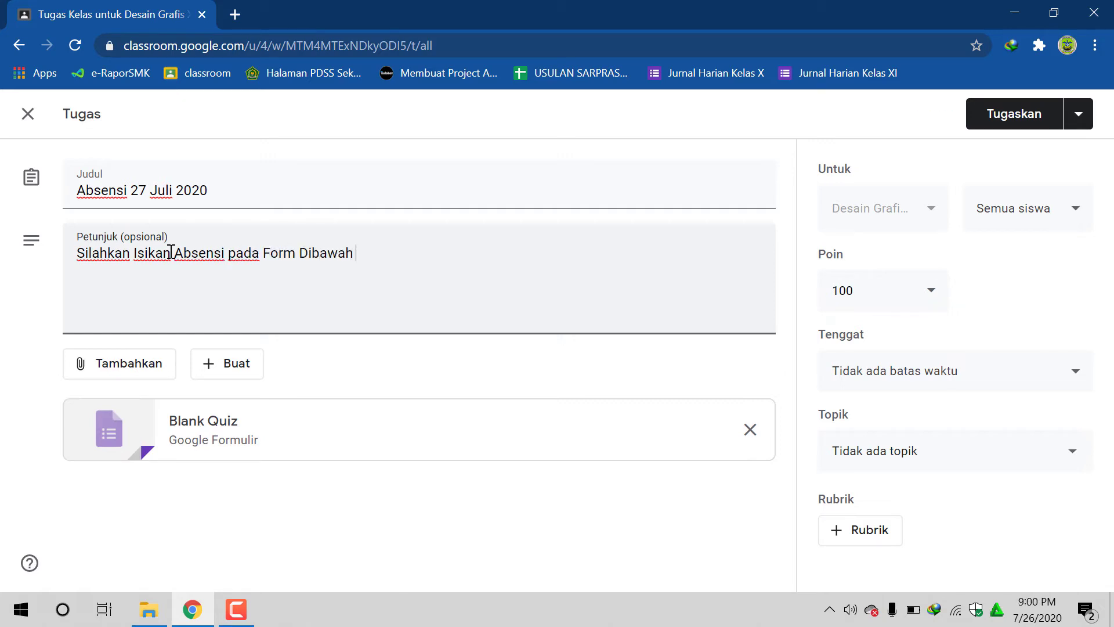
{"action": "type", "text": "Ini"}
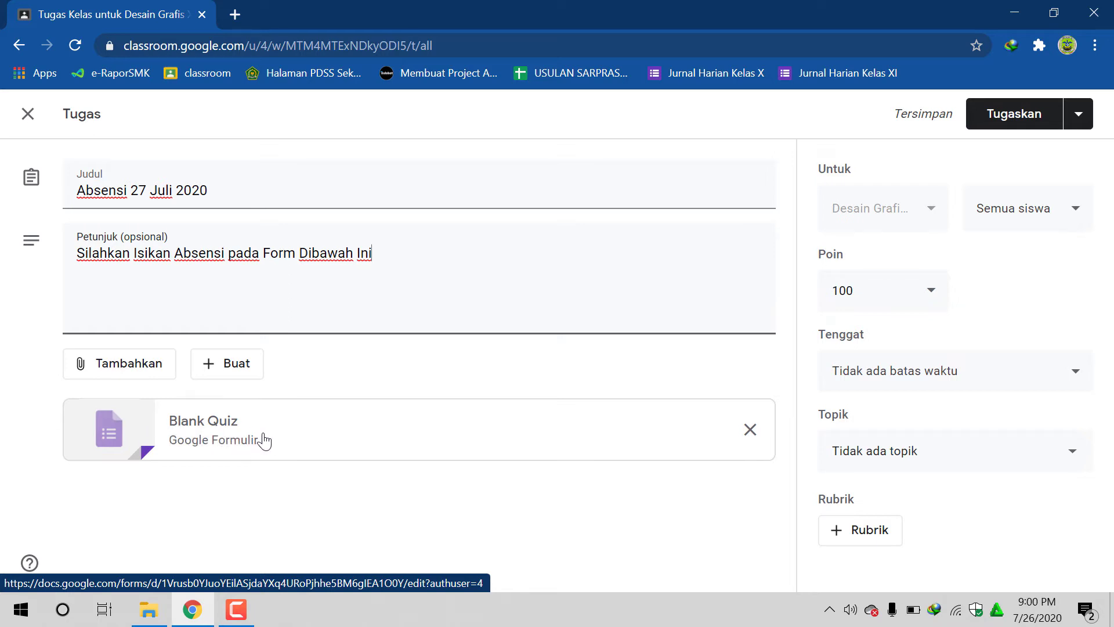
Open the attached Blank Quiz form in Google Forms, dismiss the tour offer and rename the form file as "Absensi"
{"action": "left_click", "coordinate": [216, 440]}
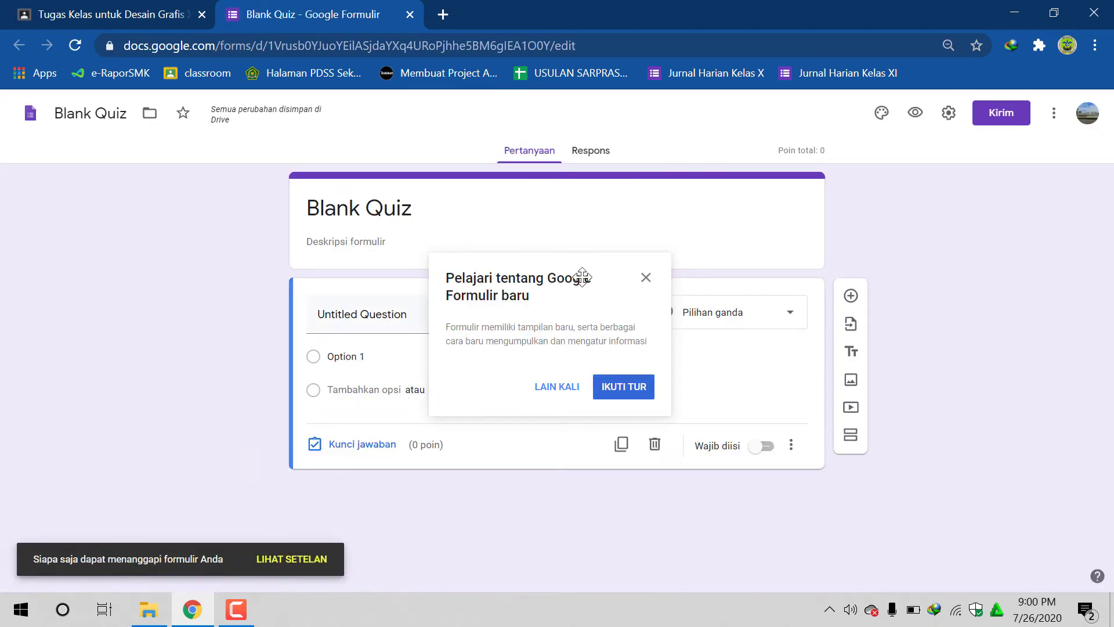
{"action": "left_click", "coordinate": [645, 280]}
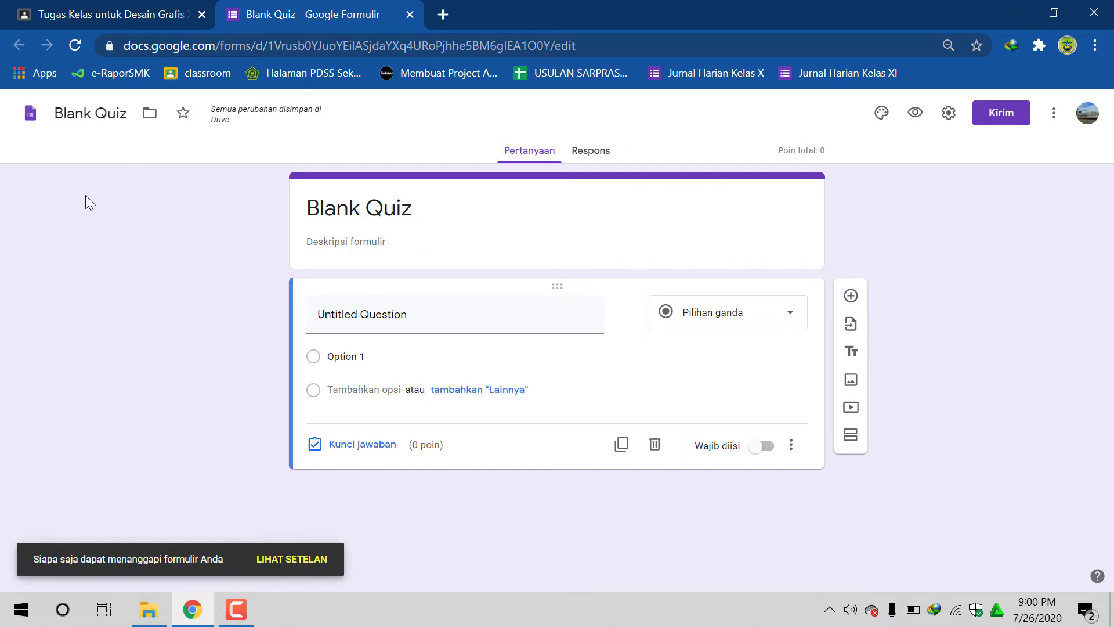
{"action": "left_click", "coordinate": [79, 113]}
{"action": "double_click", "coordinate": [86, 113]}
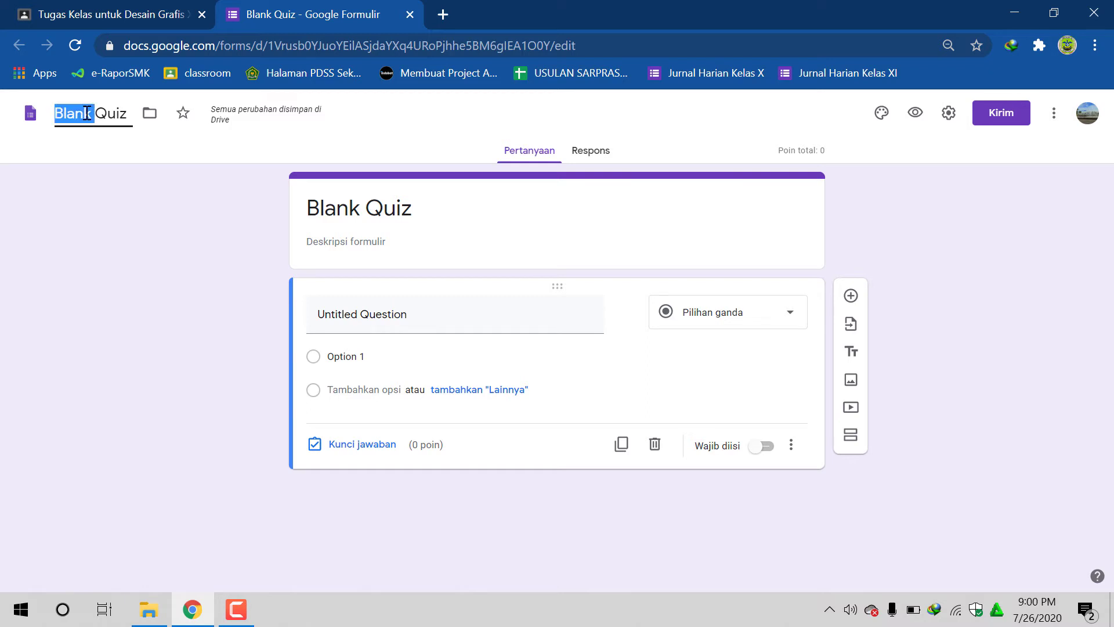
{"action": "left_click", "coordinate": [86, 112]}
{"action": "triple_click", "coordinate": [86, 112]}
{"action": "type", "text": "Absensi"}
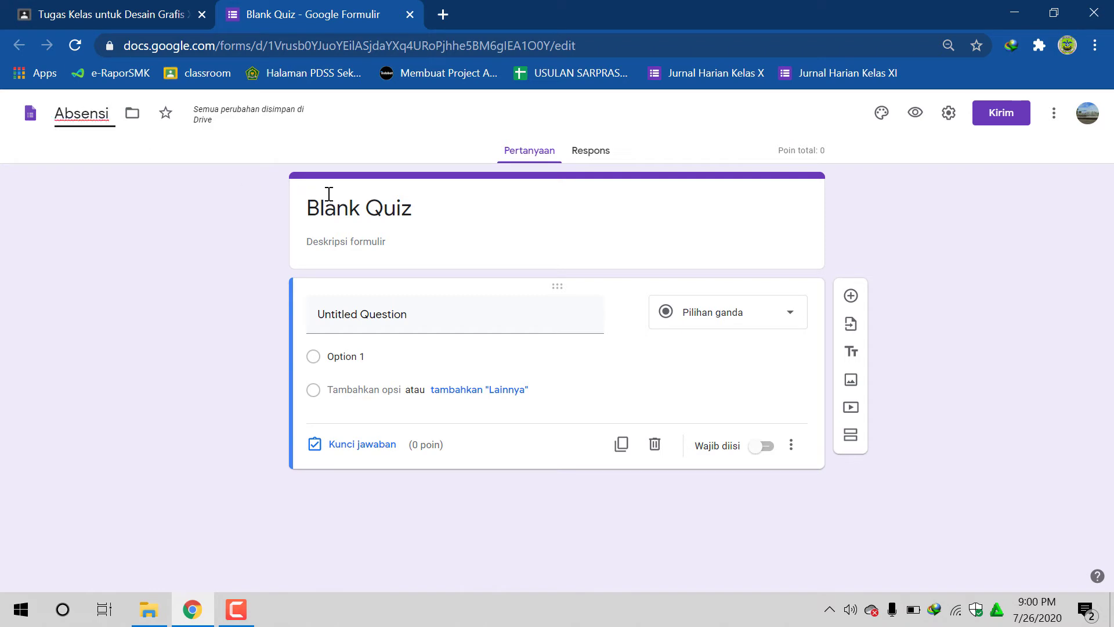
Replace the form's heading with "ABSENSI SISWA"
{"action": "left_click", "coordinate": [405, 207]}
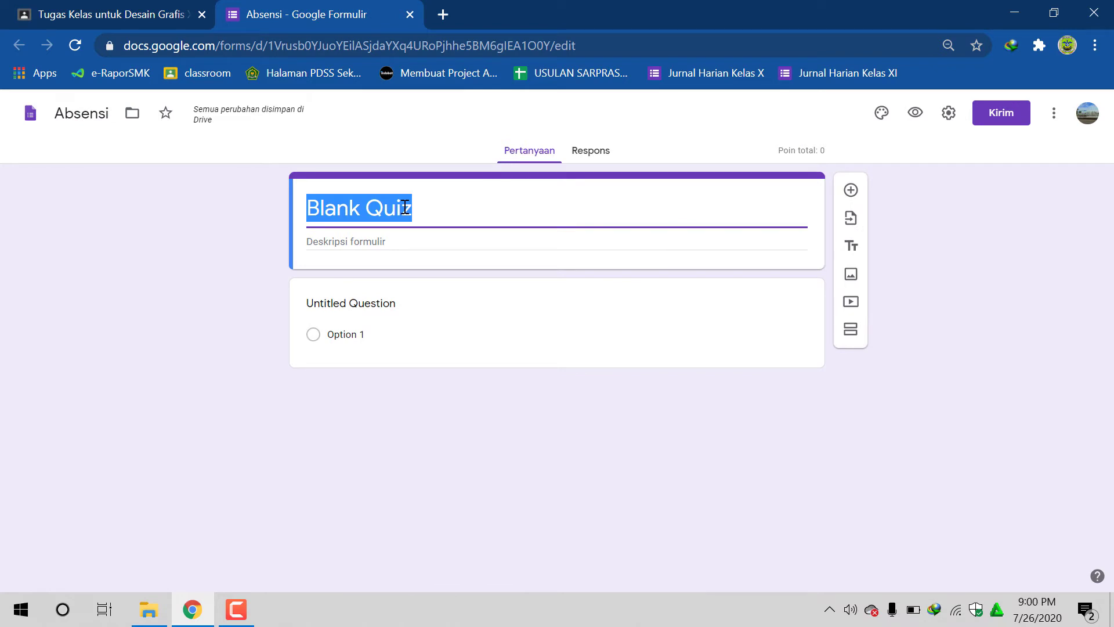
{"action": "type", "text": "A"}
{"action": "key", "text": "Caps_Lock"}
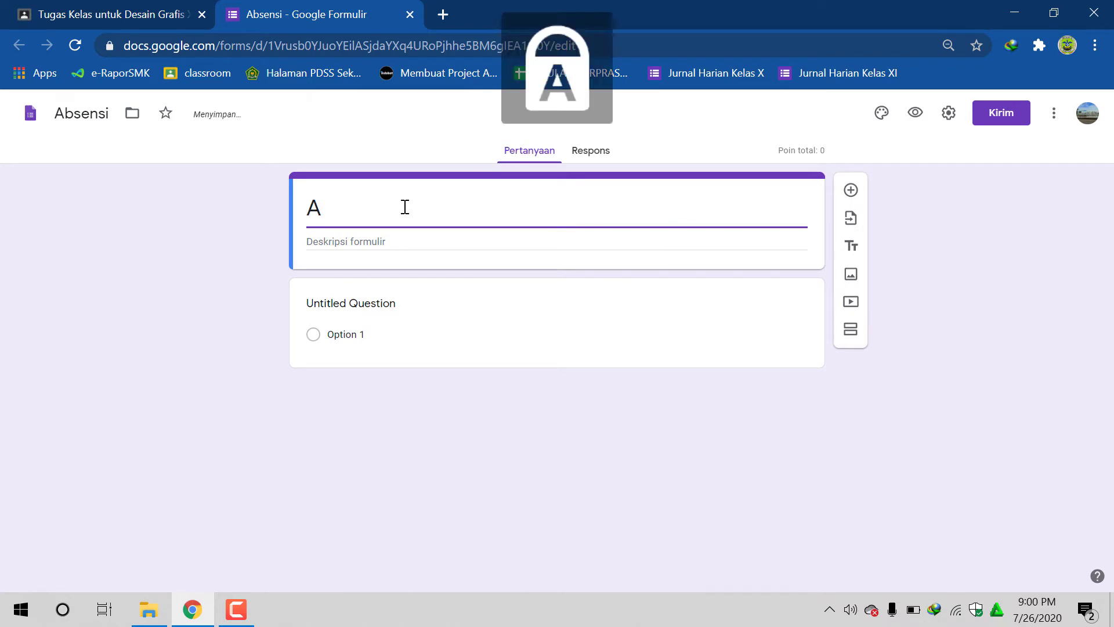
{"action": "type", "text": "BSENSI"}
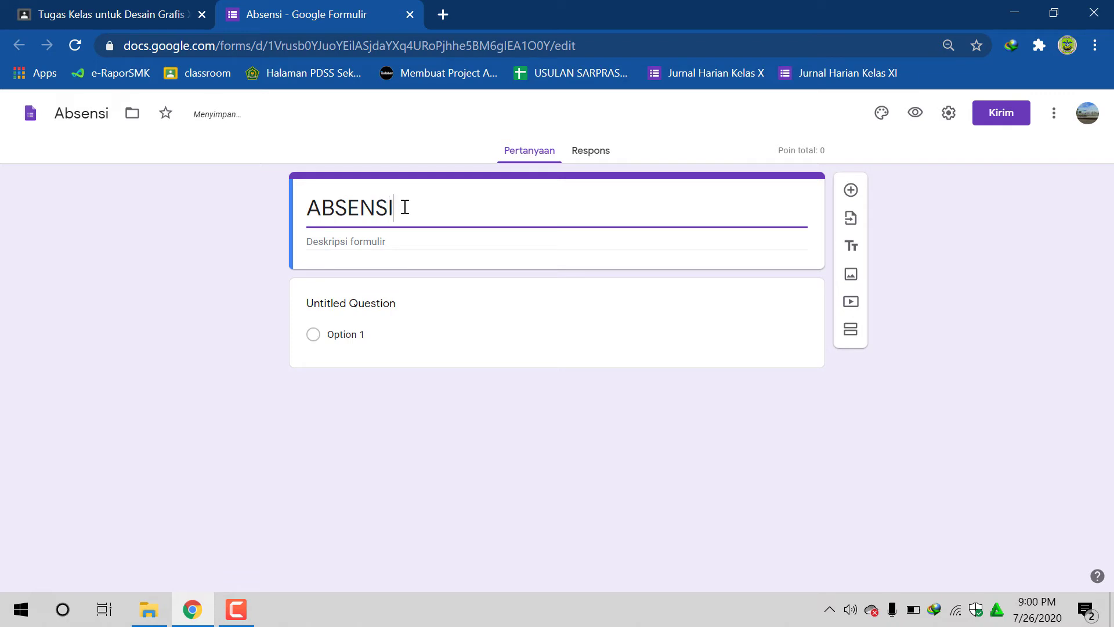
{"action": "type", "text": " SISWA"}
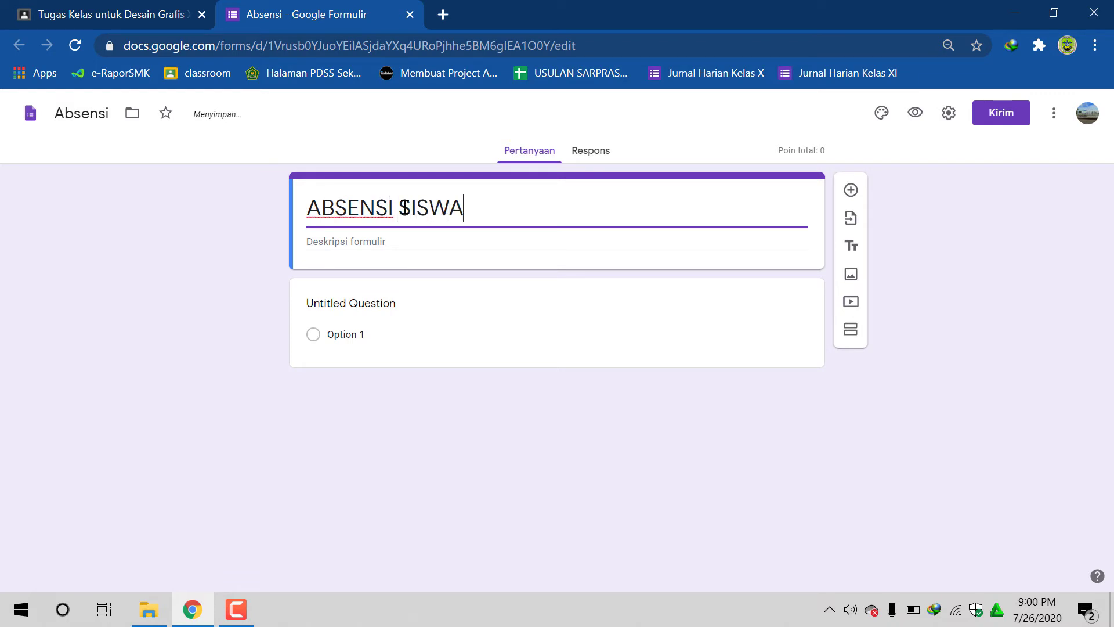
Enter "Mata Pelajar Desain Grafis" as the form's description
{"action": "left_click", "coordinate": [392, 243]}
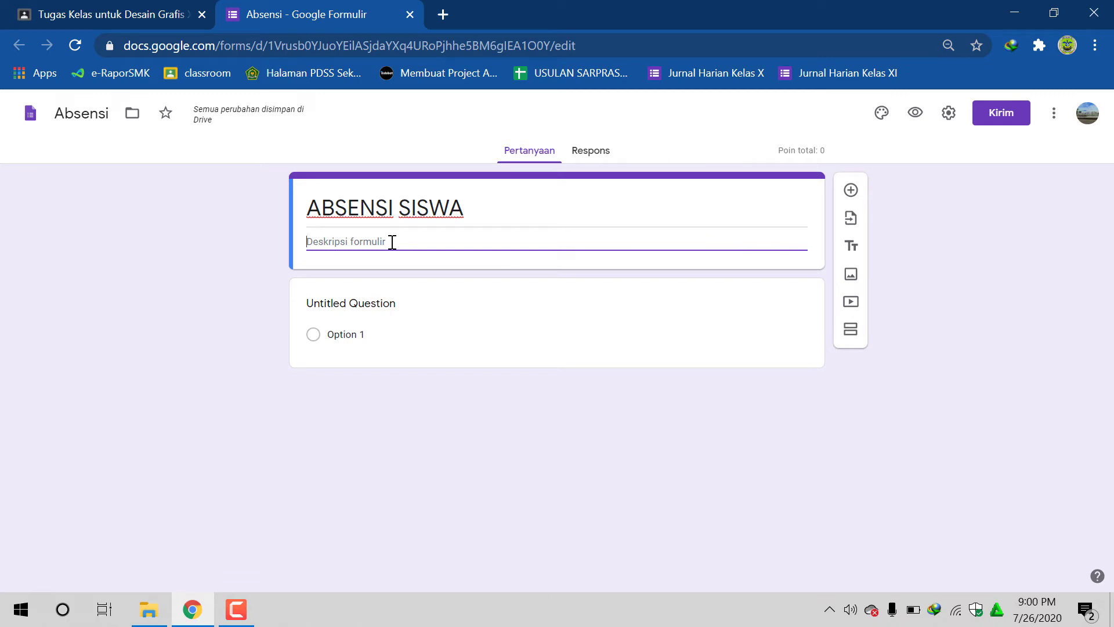
{"action": "type", "text": "m"}
{"action": "type", "text": "M"}
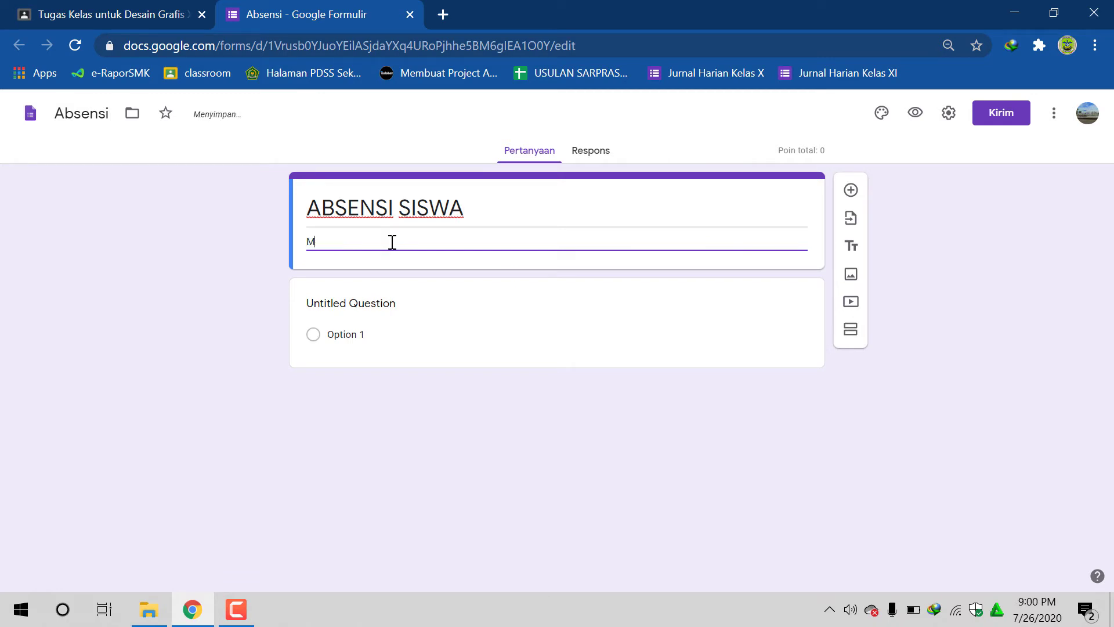
{"action": "type", "text": "ata Pelajar Desai"}
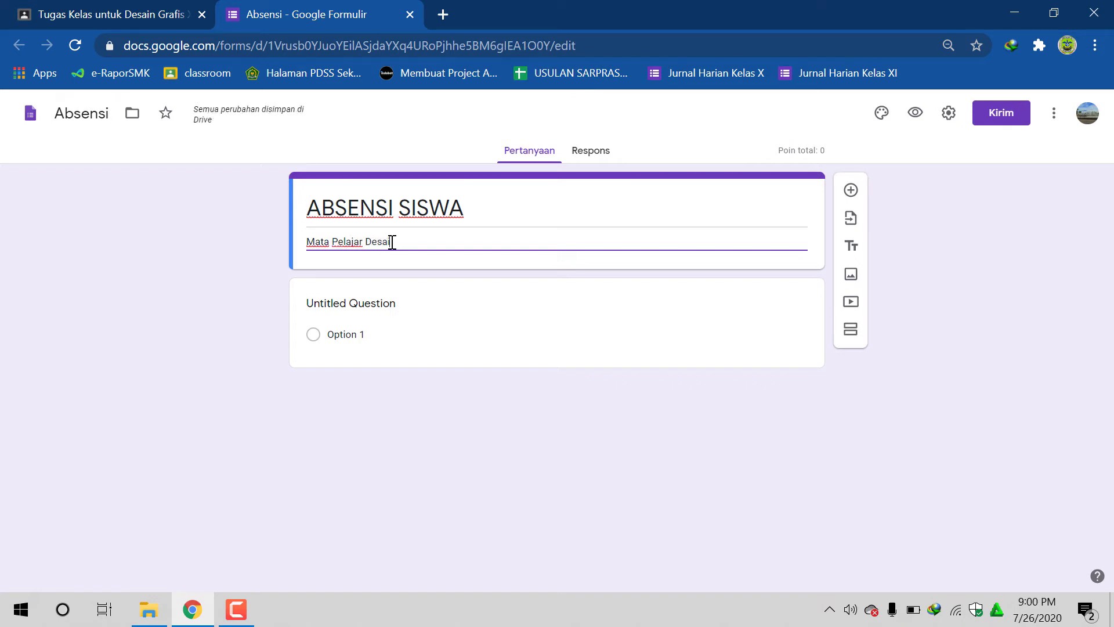
{"action": "type", "text": "n Grafis"}
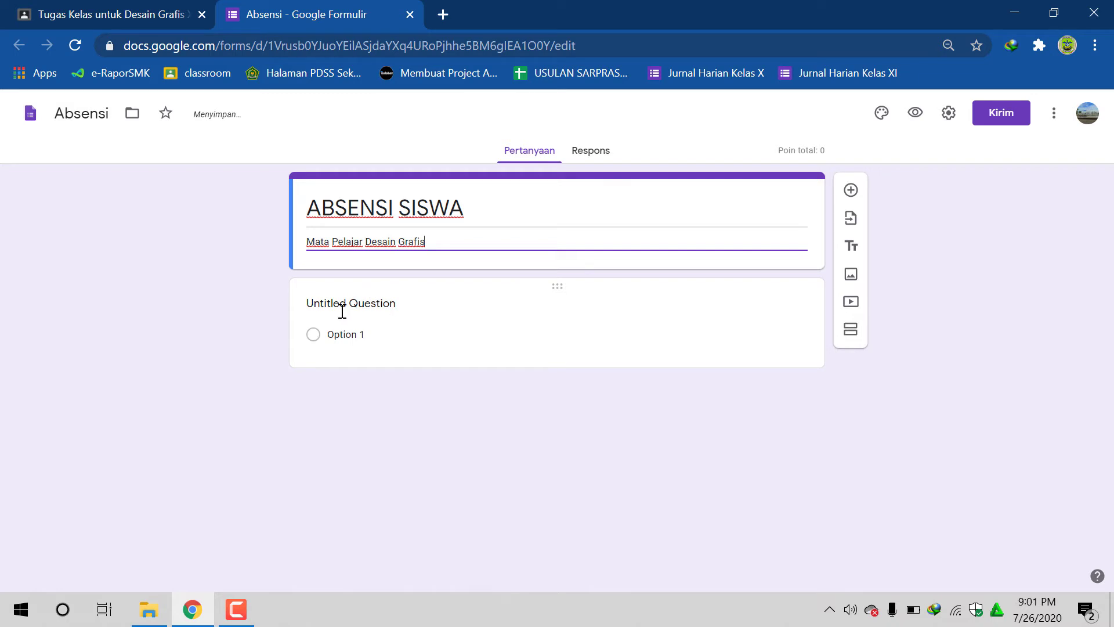
Replace the untitled question's text with "Silahkan Ceklist Kehadiran DIbawah ini"
{"action": "left_click", "coordinate": [382, 303]}
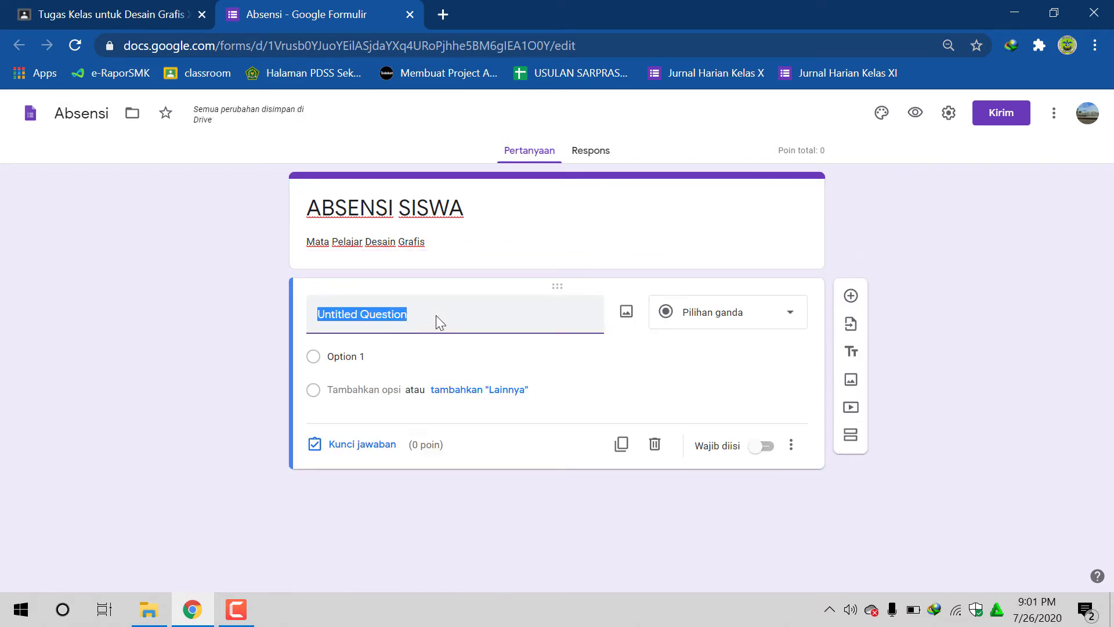
{"action": "type", "text": "Silahk"}
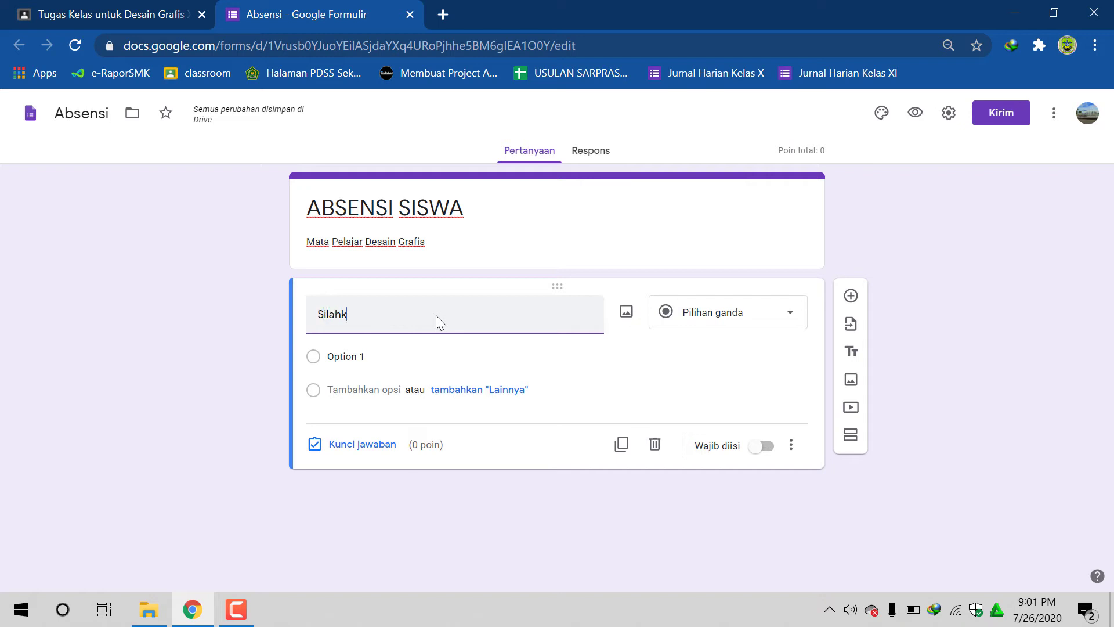
{"action": "type", "text": "an c"}
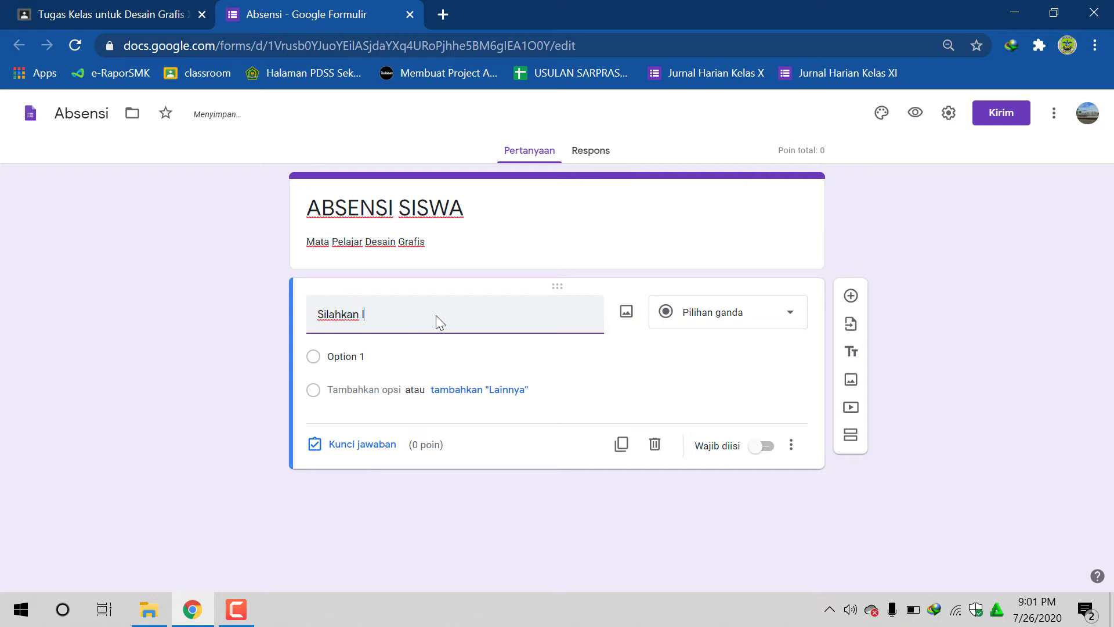
{"action": "key", "text": "BackSpace"}
{"action": "type", "text": "Ceklist Kehad"}
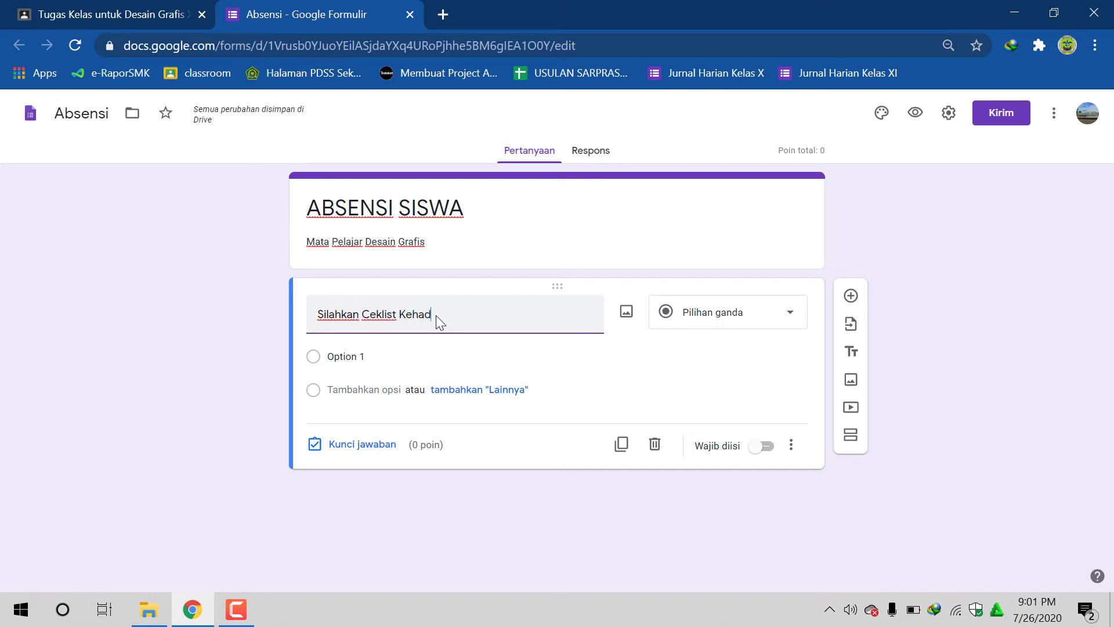
{"action": "type", "text": "iran "}
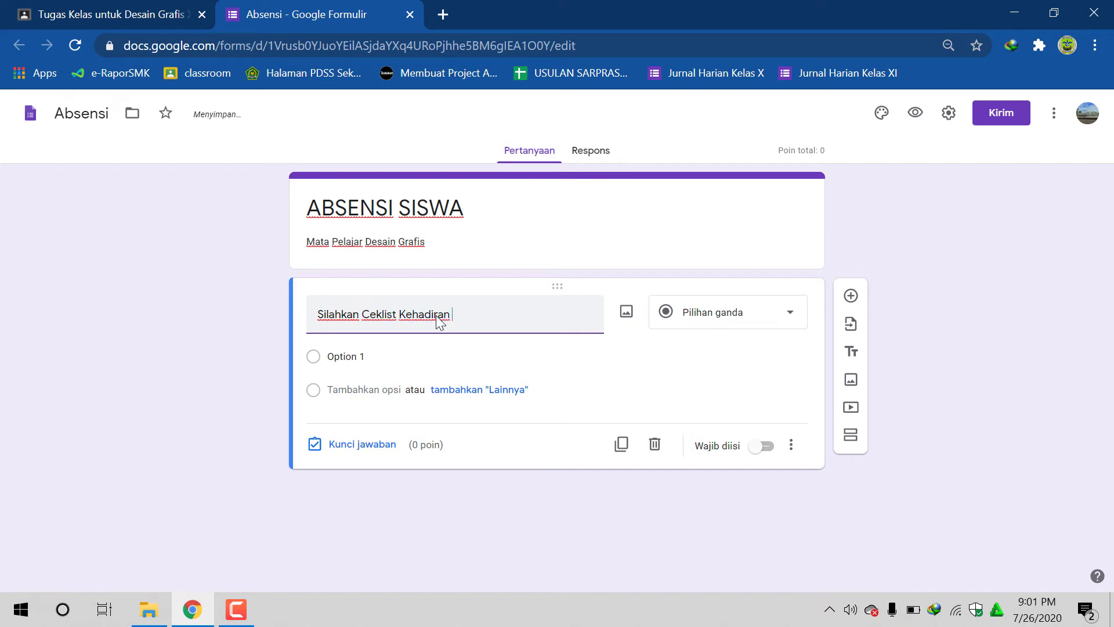
{"action": "type", "text": "DIbawah ini"}
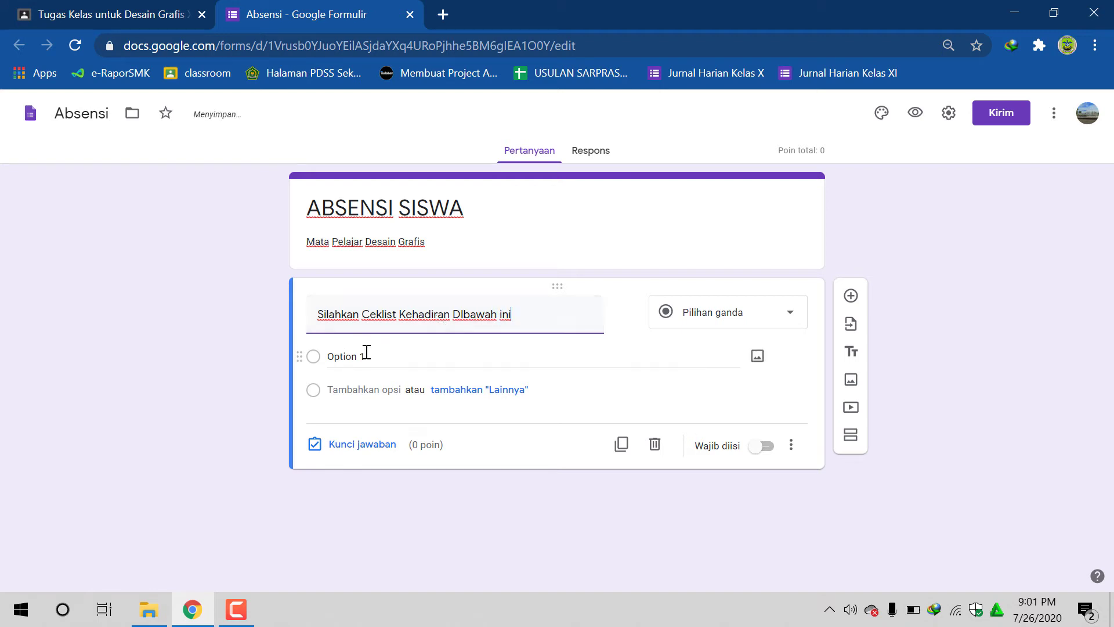
Name the question's first option "Hadir" and change the question type to Kotak Centang
{"action": "left_click", "coordinate": [366, 352]}
{"action": "type", "text": "Had"}
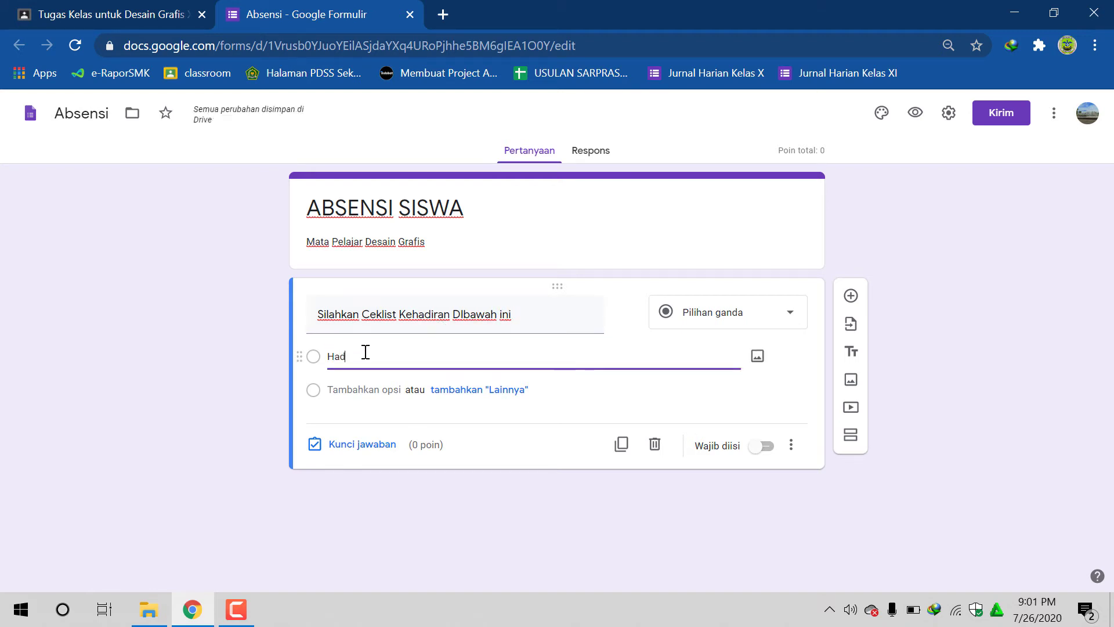
{"action": "type", "text": "ir"}
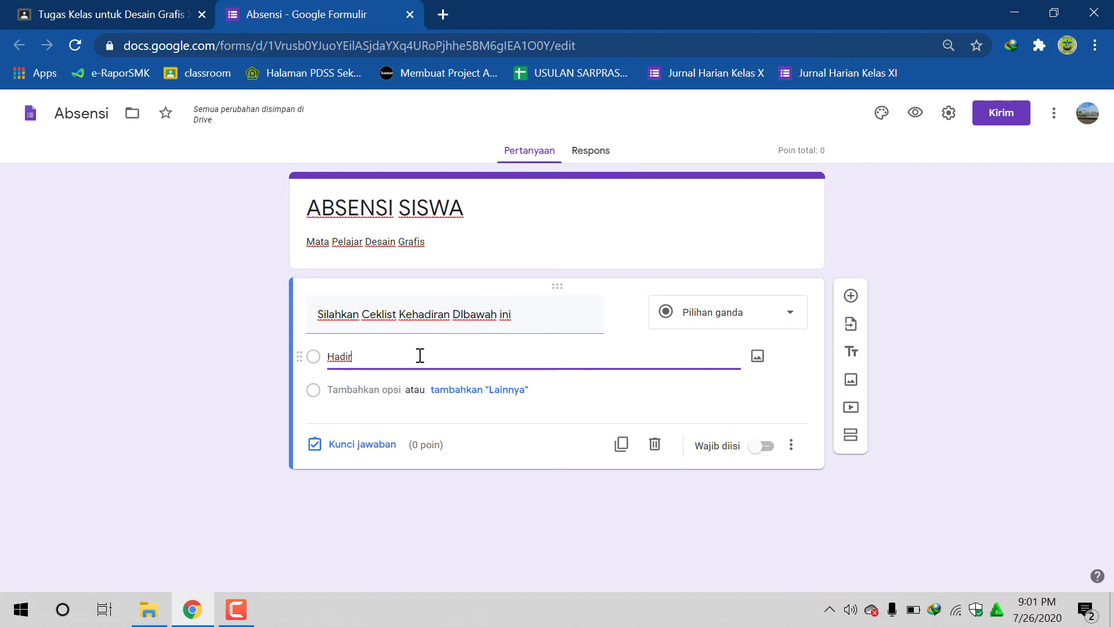
{"action": "left_click", "coordinate": [782, 319]}
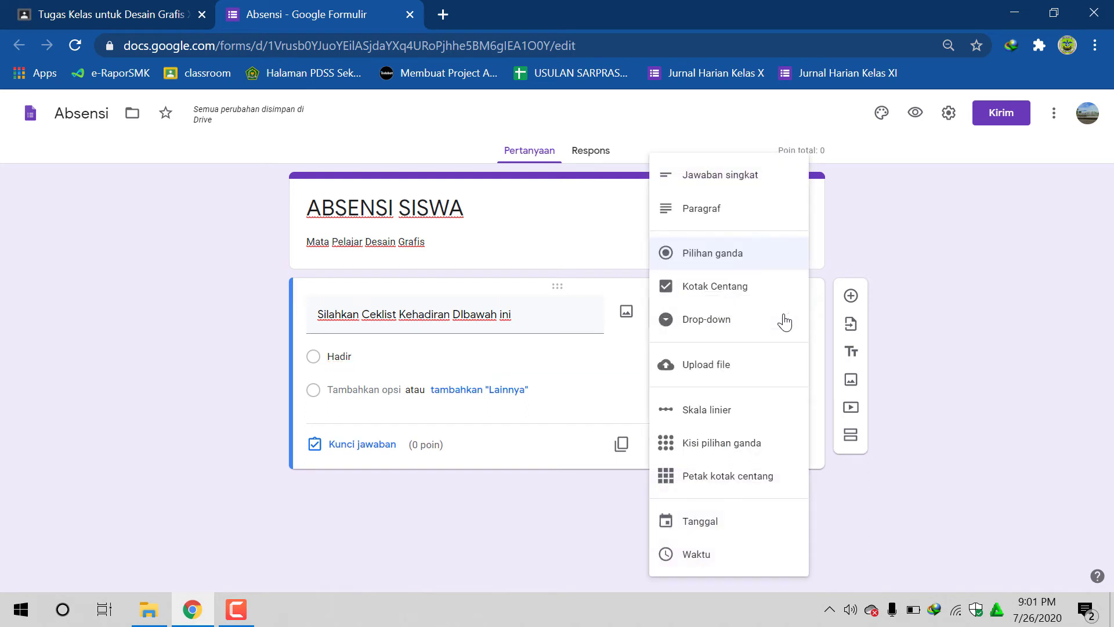
{"action": "left_click", "coordinate": [718, 290]}
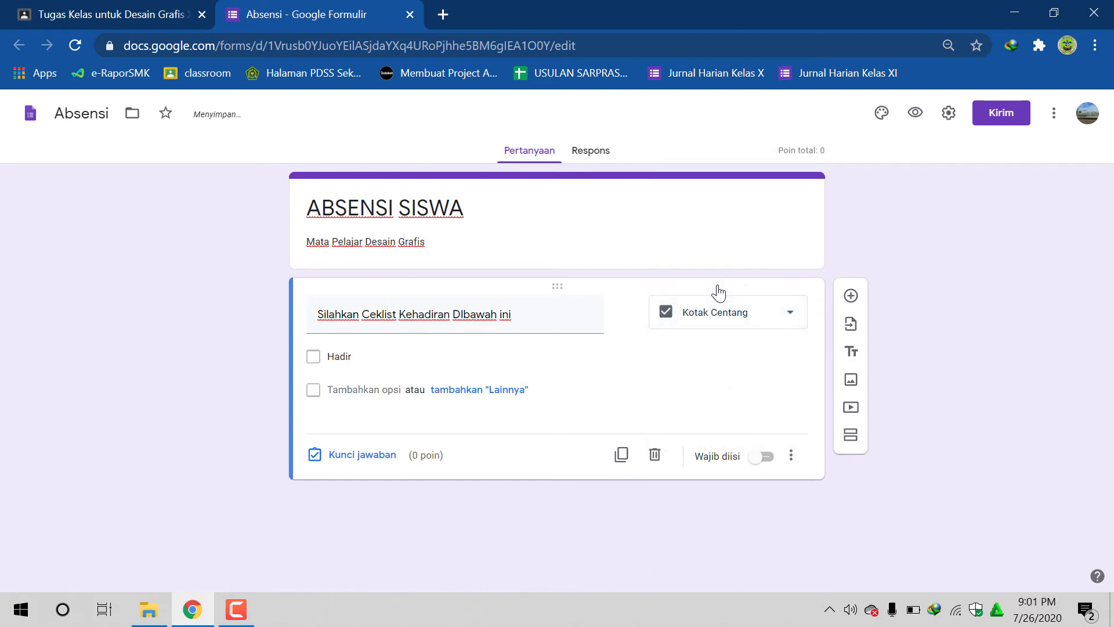
Set the question's answer key to "Hadir" worth 1 point and make the question required (Wajib diisi)
{"action": "left_click", "coordinate": [341, 461]}
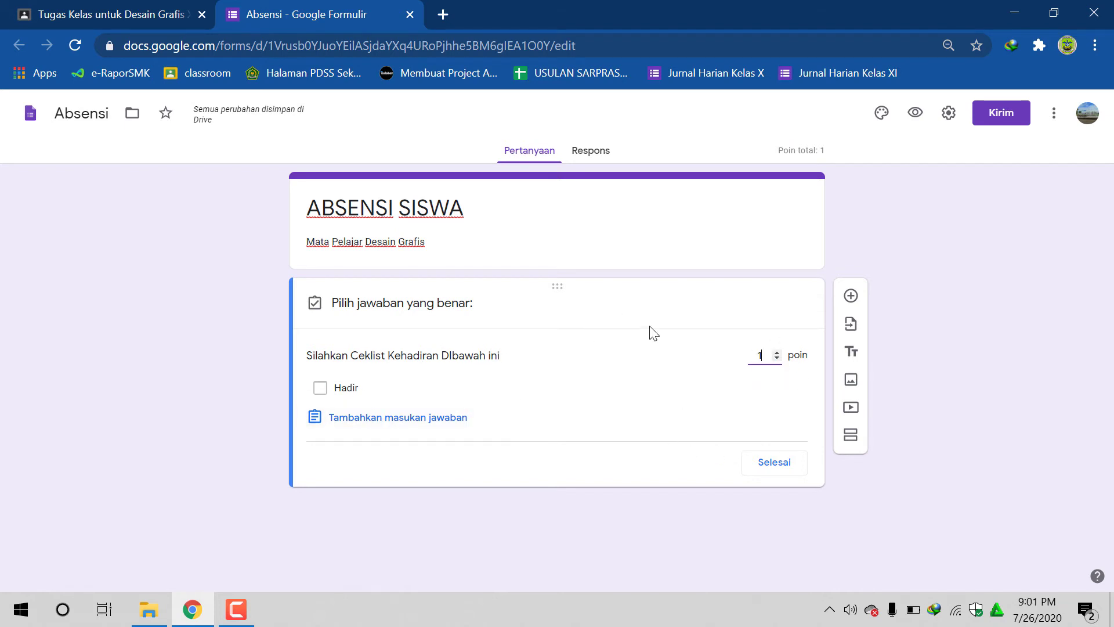
{"action": "left_click", "coordinate": [337, 397]}
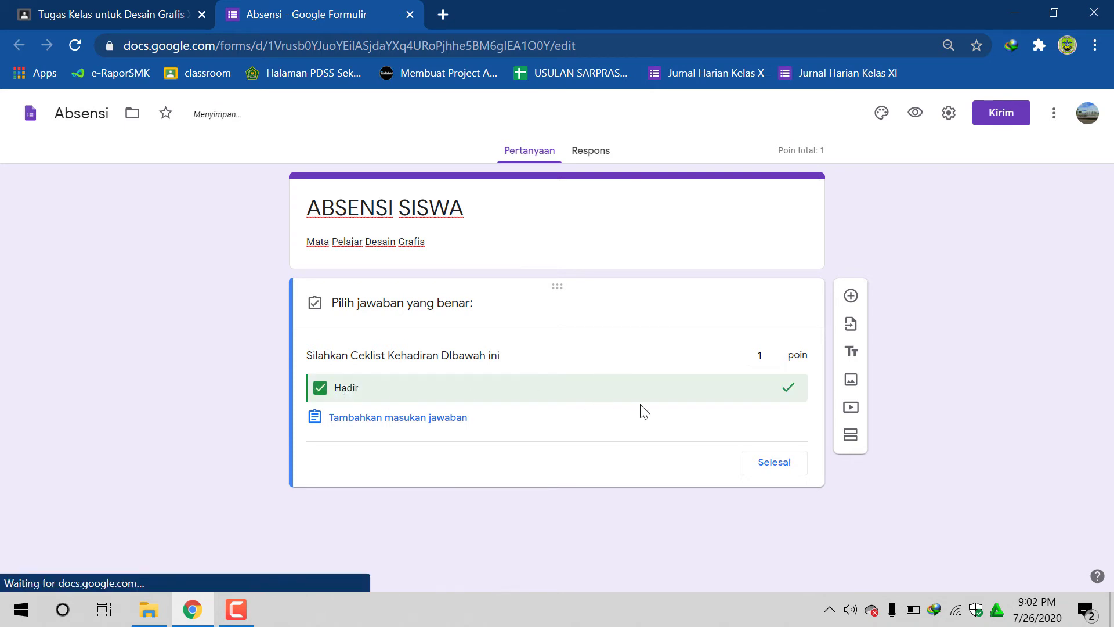
{"action": "left_click", "coordinate": [762, 468]}
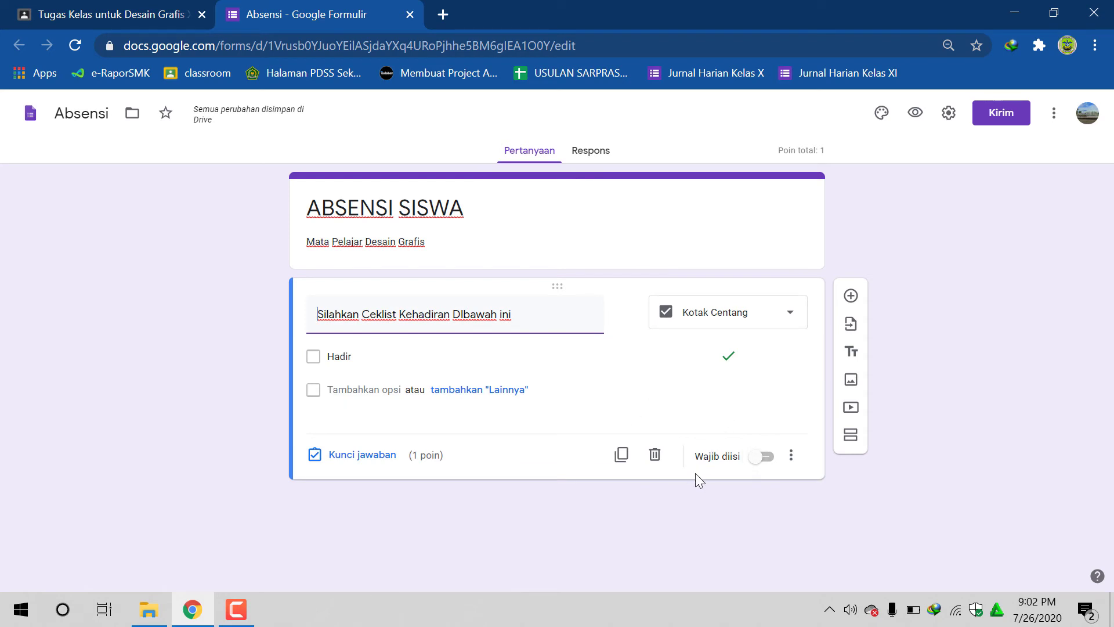
{"action": "left_click", "coordinate": [759, 458]}
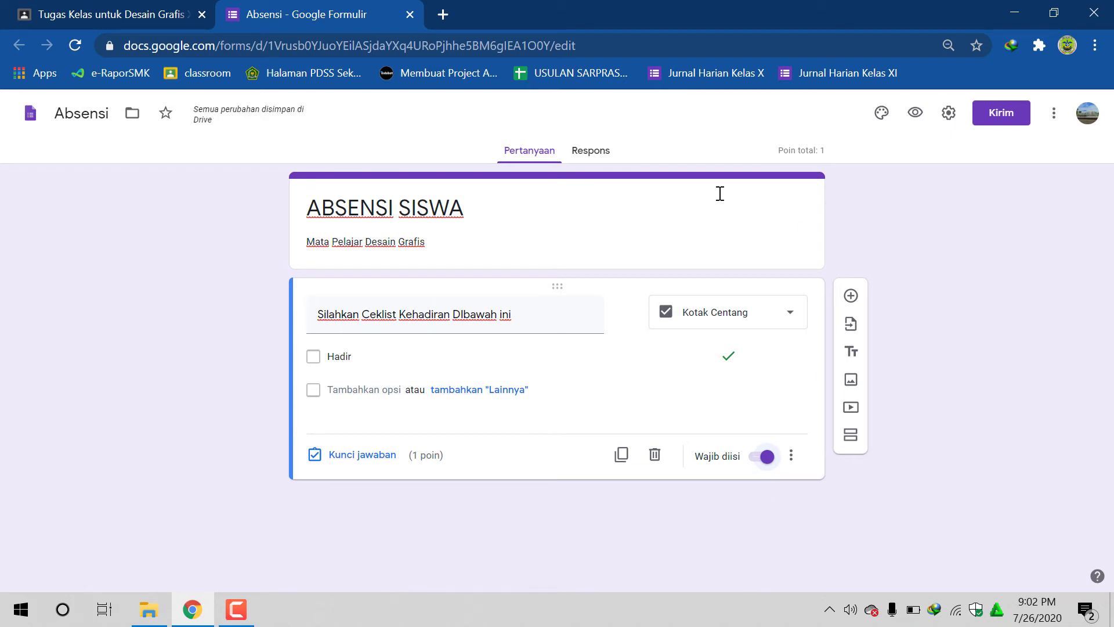
Limit the form to one response per respondent (Batasi ke 1 tanggapan) and save the form settings
{"action": "left_click", "coordinate": [952, 120]}
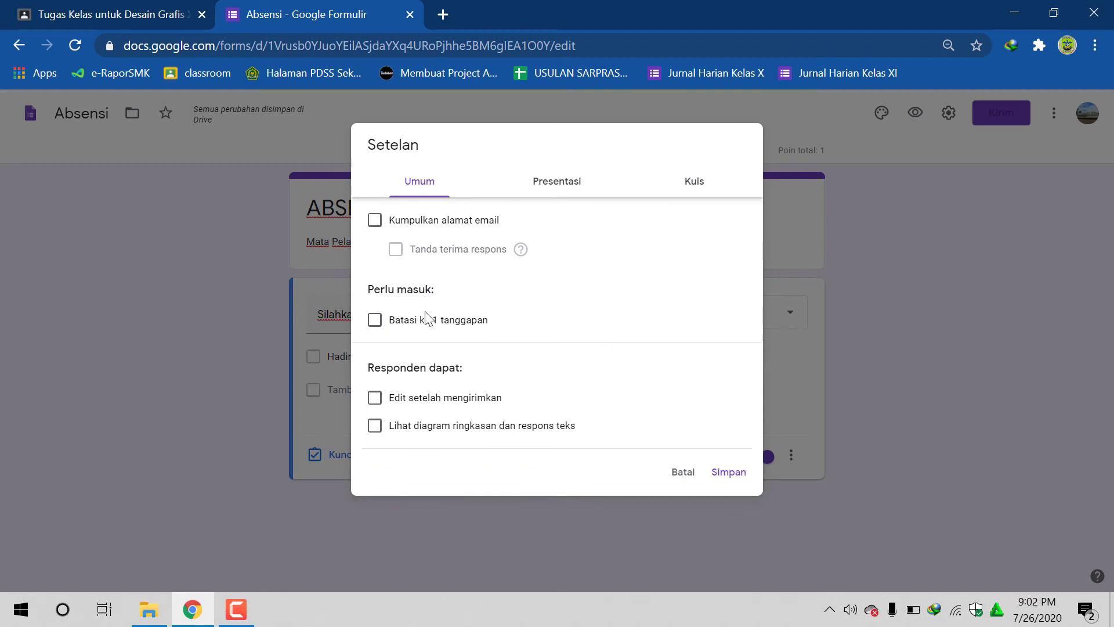
{"action": "left_click", "coordinate": [375, 320]}
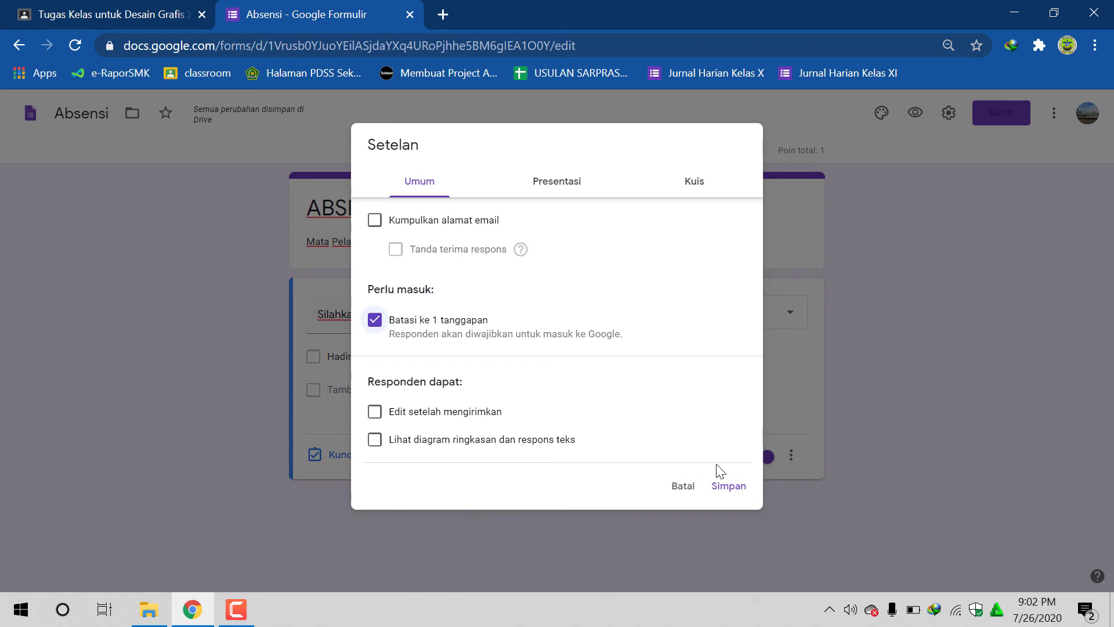
{"action": "left_click", "coordinate": [725, 489]}
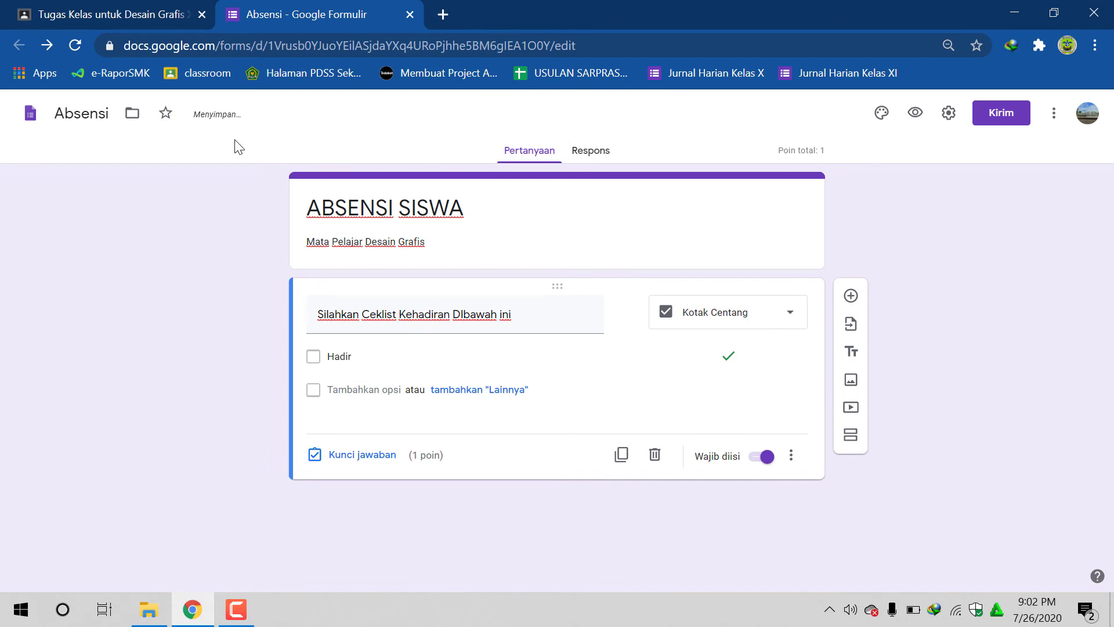
Switch to the assignment draft in Google Classroom and set its due date to 27 Jul 2020 at 09.35
{"action": "left_click", "coordinate": [120, 6]}
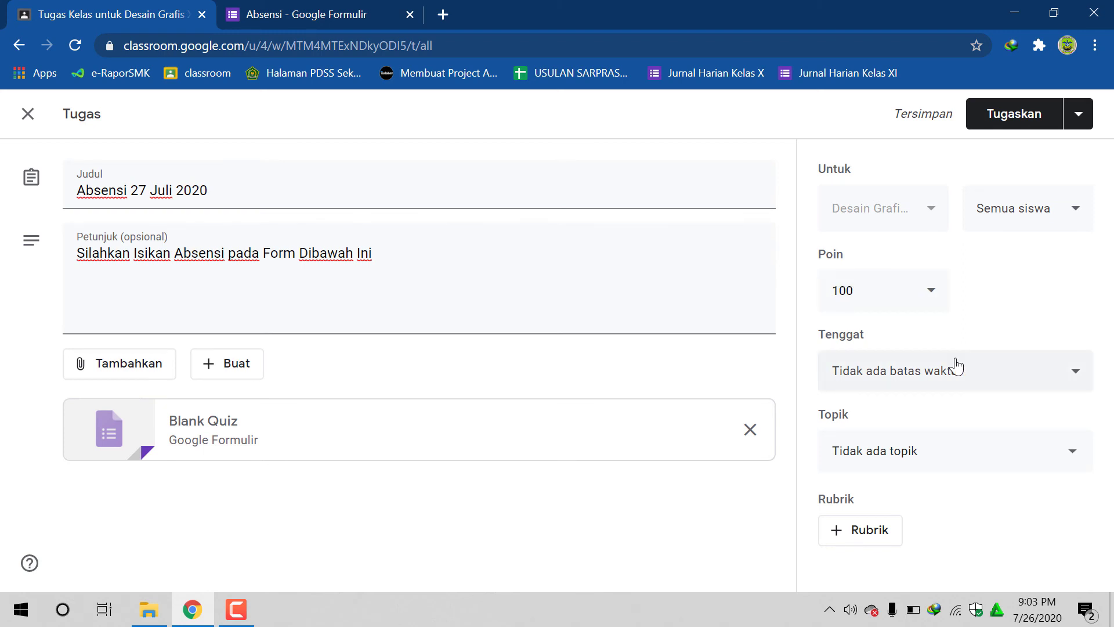
{"action": "left_click", "coordinate": [998, 376]}
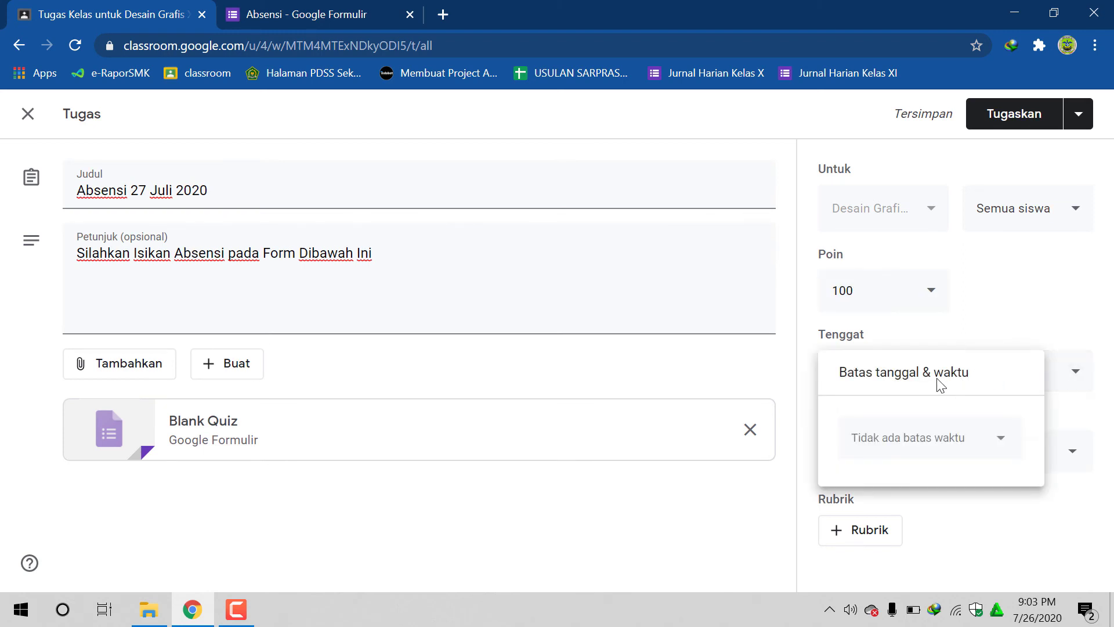
{"action": "left_click", "coordinate": [907, 444]}
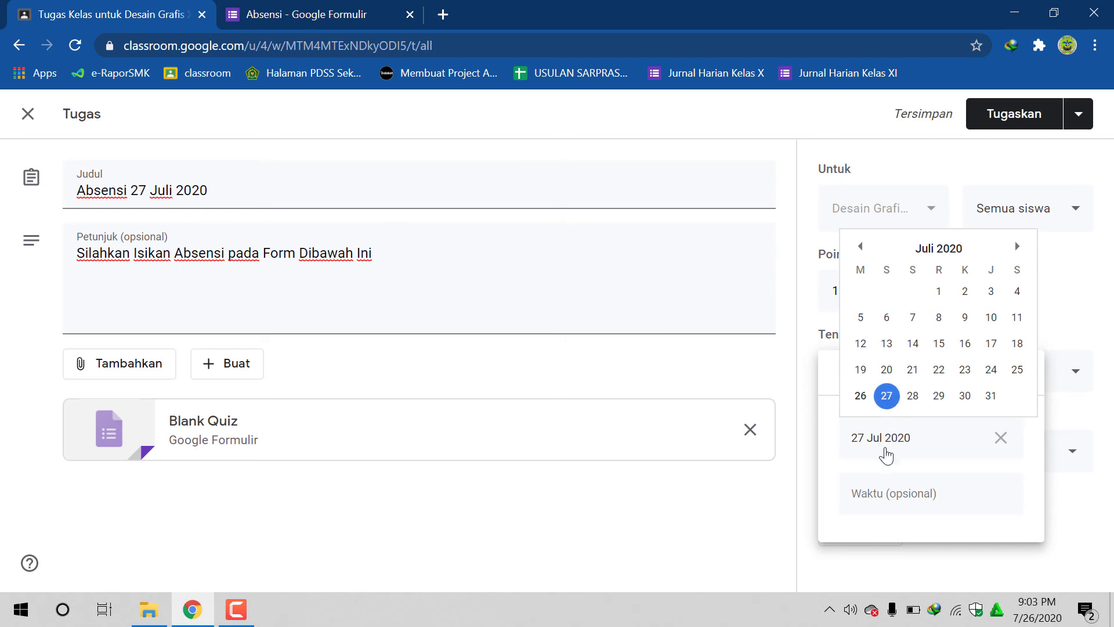
{"action": "left_click", "coordinate": [892, 496]}
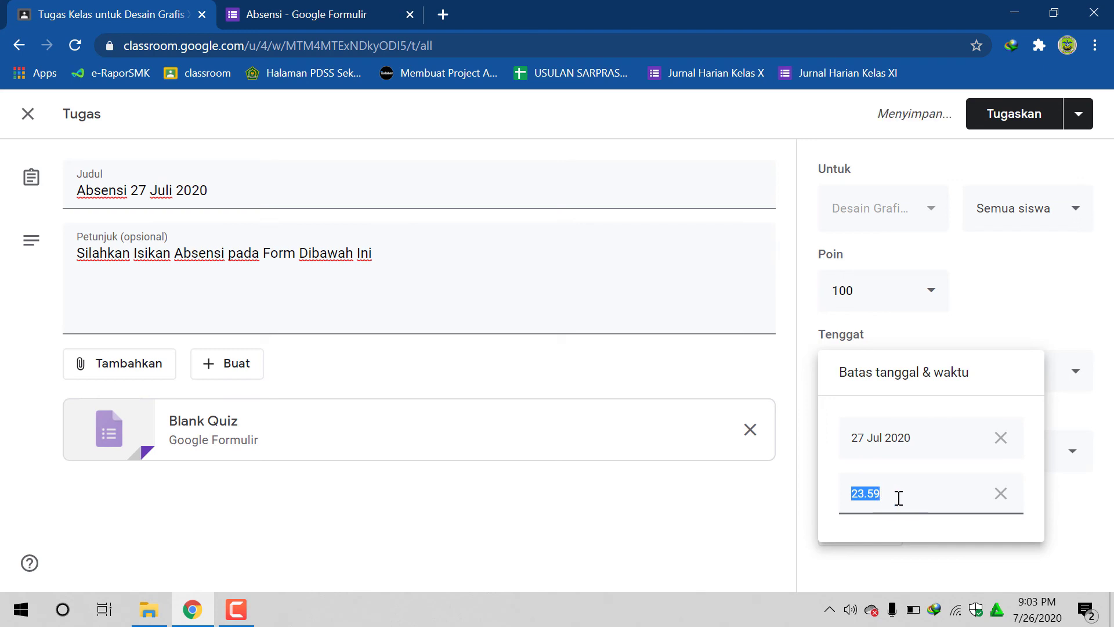
{"action": "type", "text": "09"}
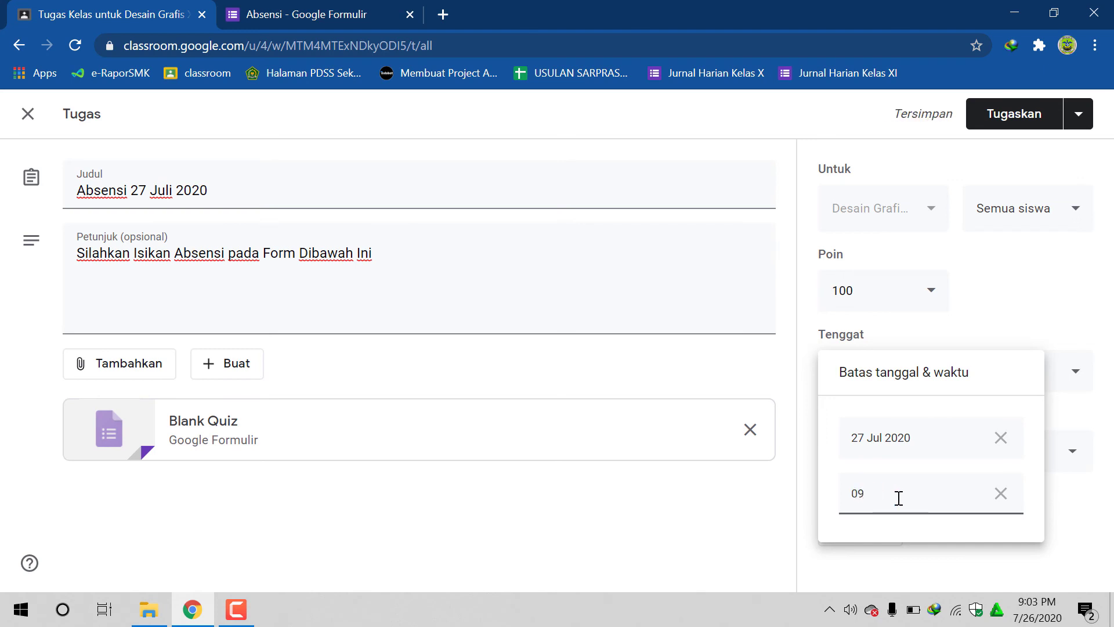
{"action": "type", "text": ".35"}
{"action": "left_click", "coordinate": [1073, 508]}
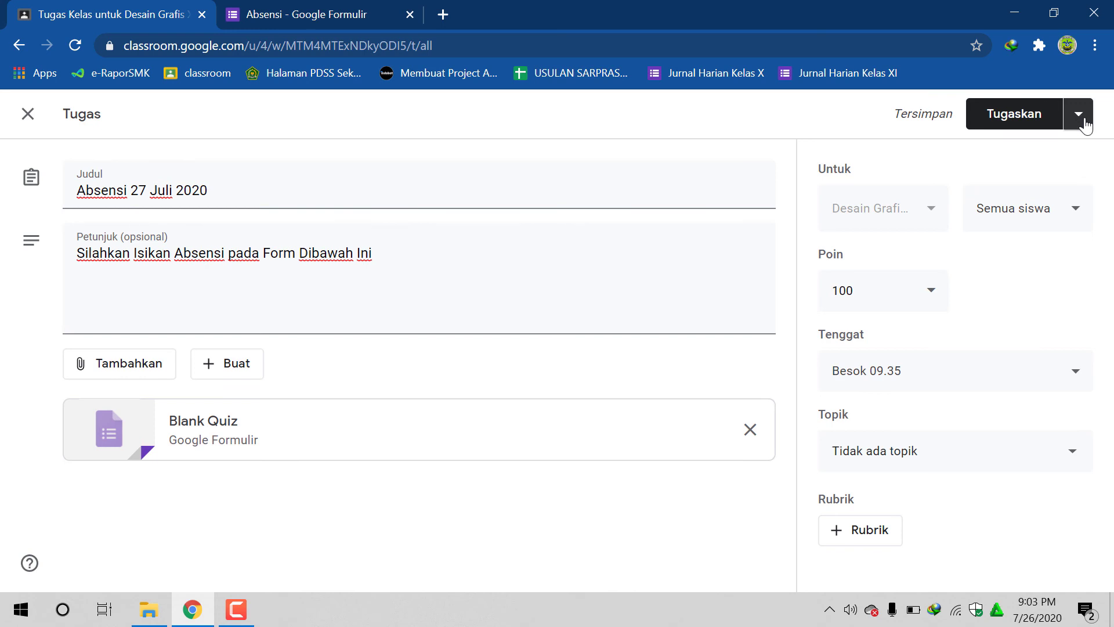
Schedule the assignment for posting on 27 Jul 2020 at 07.00
{"action": "left_click", "coordinate": [1086, 125]}
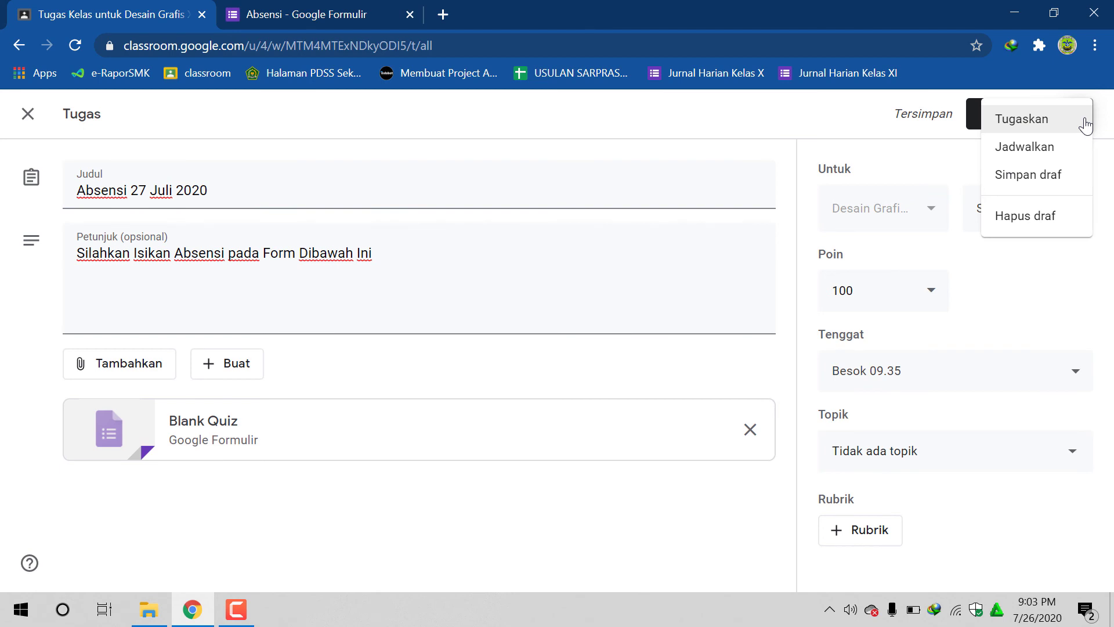
{"action": "left_click", "coordinate": [998, 153]}
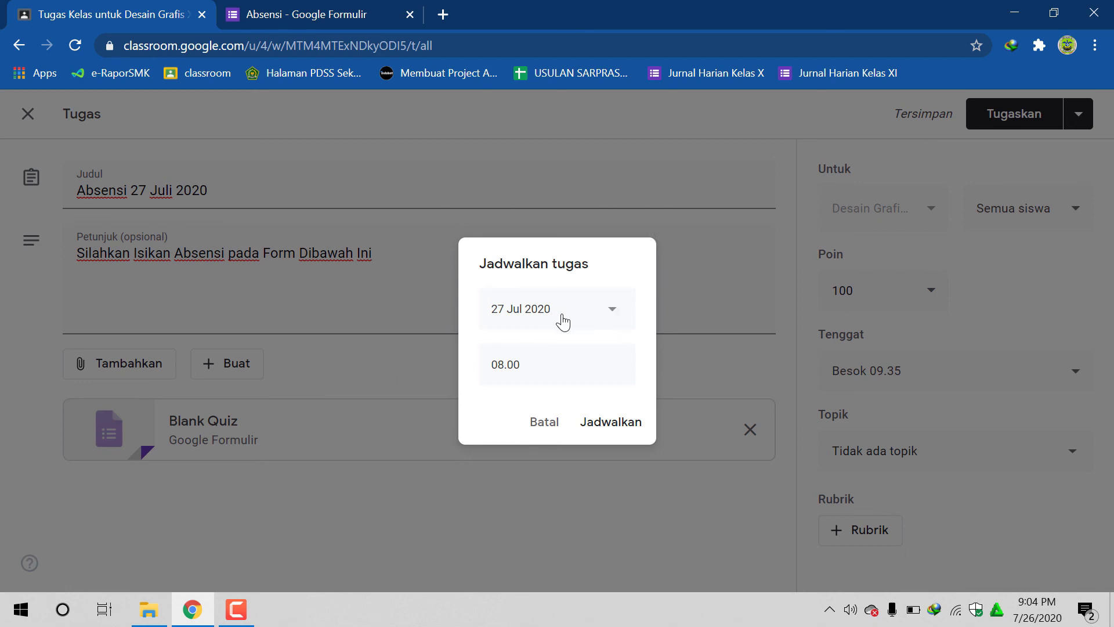
{"action": "left_click", "coordinate": [546, 368]}
{"action": "type", "text": "07"}
{"action": "left_click", "coordinate": [623, 430]}
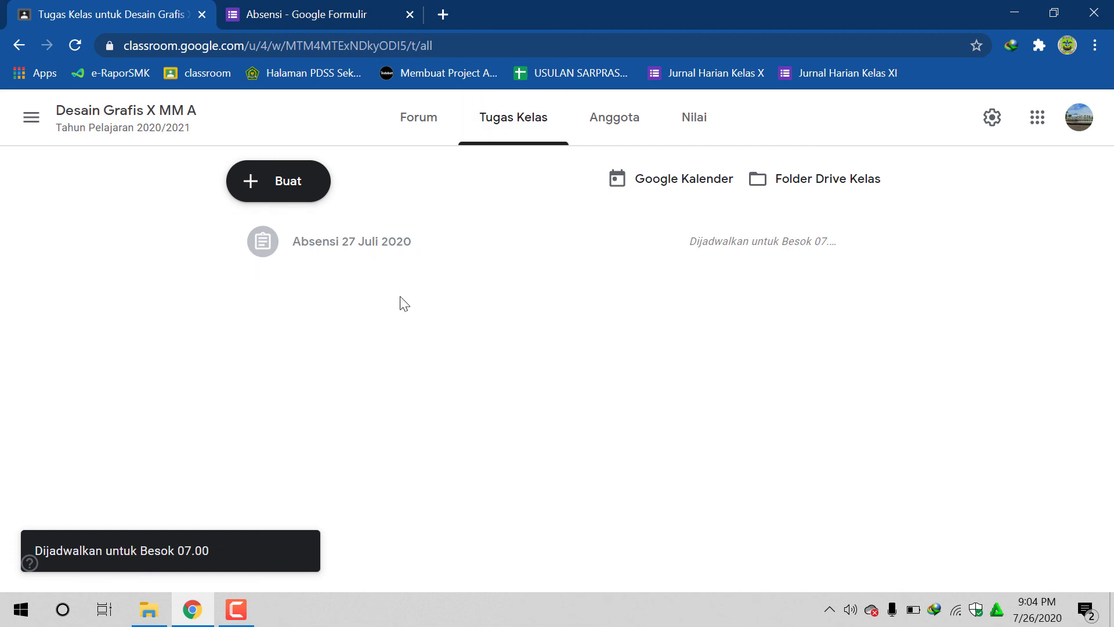
Expand the scheduled "Absensi 27 Juli 2020" assignment, review its attached ABSENSI SISWA form and return to the classwork page
{"action": "left_click", "coordinate": [400, 261]}
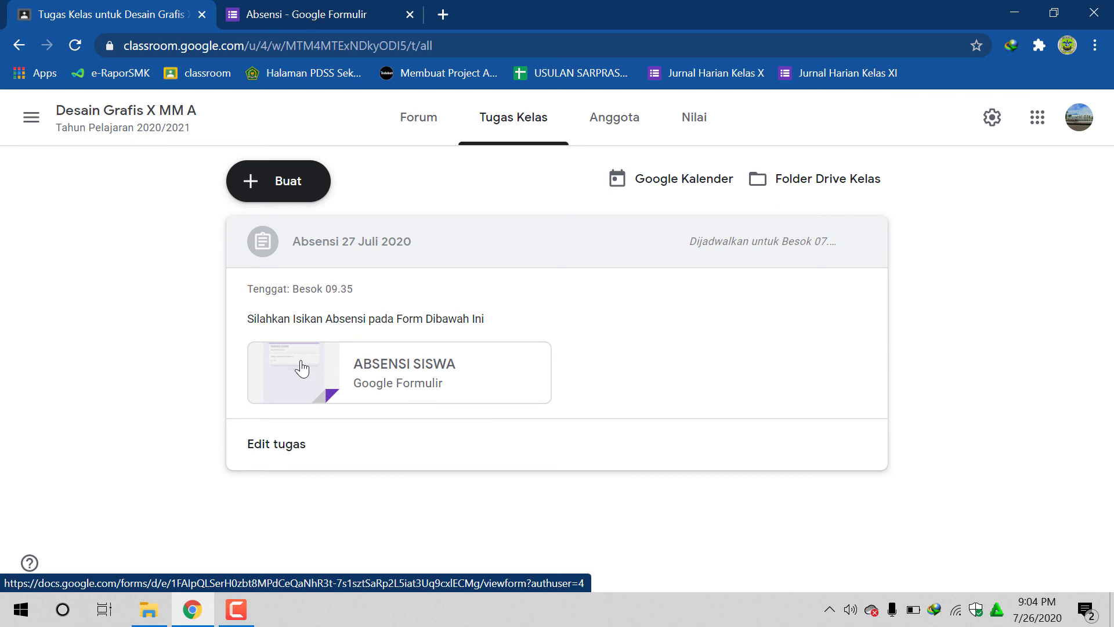
{"action": "left_click", "coordinate": [403, 371]}
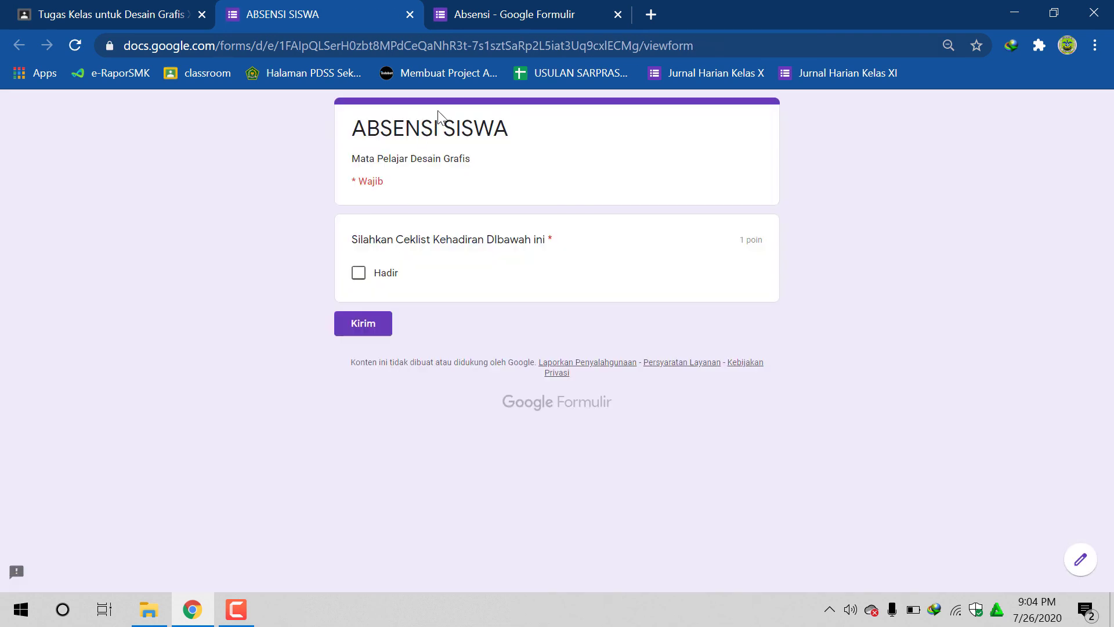
{"action": "left_click_drag", "start_coordinate": [354, 131], "coordinate": [668, 181]}
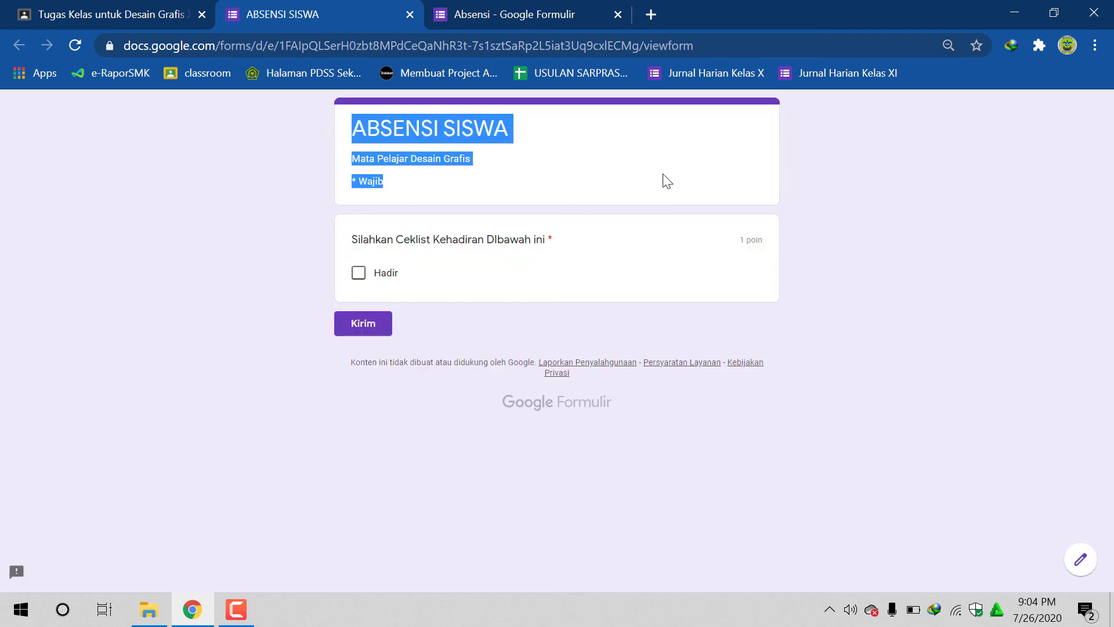
{"action": "left_click", "coordinate": [667, 182]}
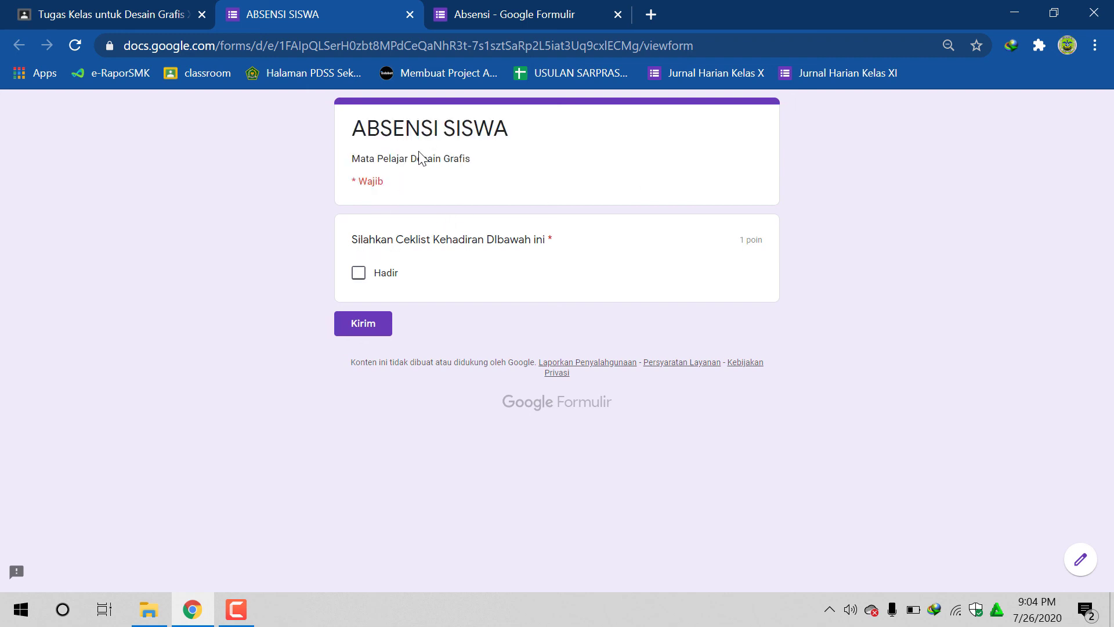
{"action": "left_click_drag", "start_coordinate": [412, 155], "coordinate": [473, 155]}
{"action": "left_click", "coordinate": [161, 6]}
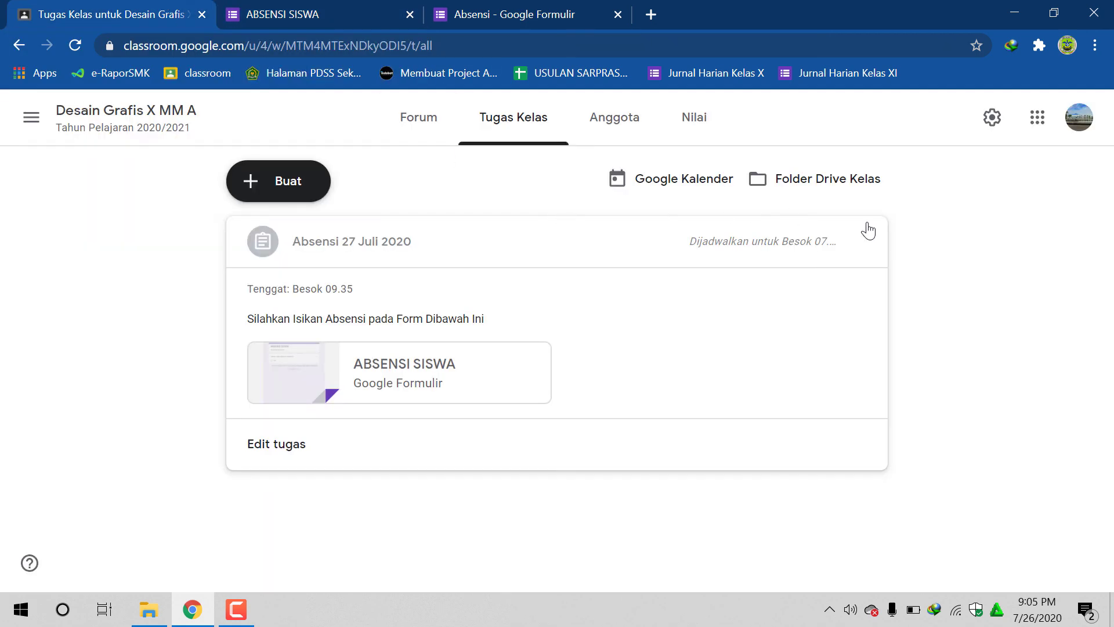